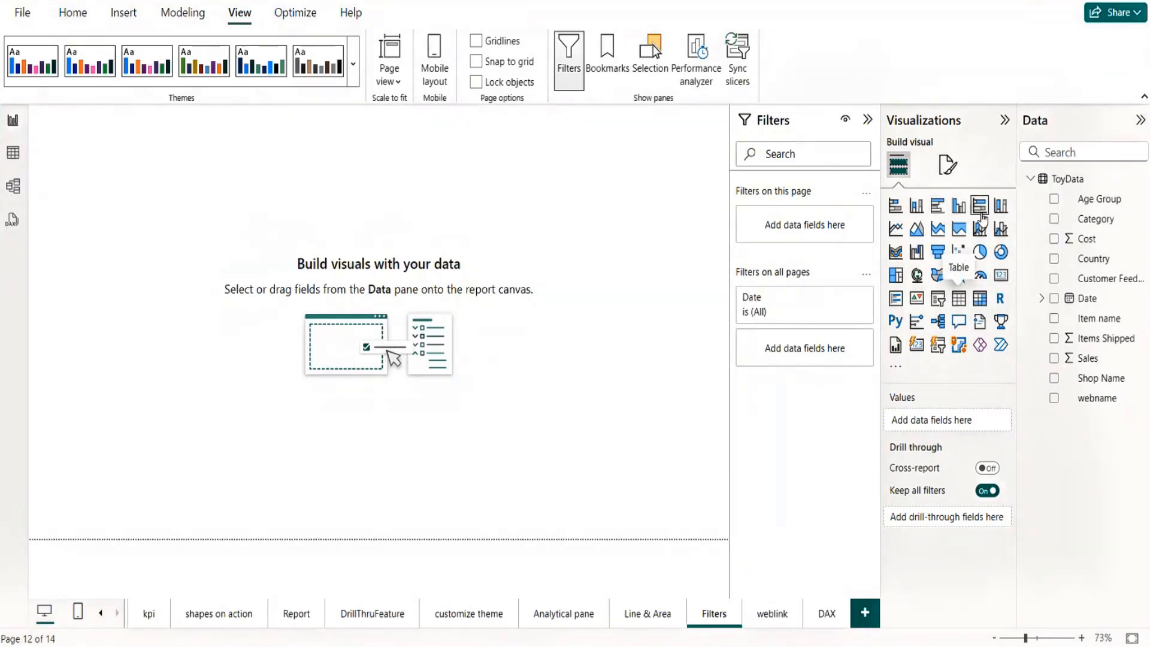
Step: Add a table visual to the Filters page, place it mid-canvas and show the Category and Sales fields
left_click(959, 297)
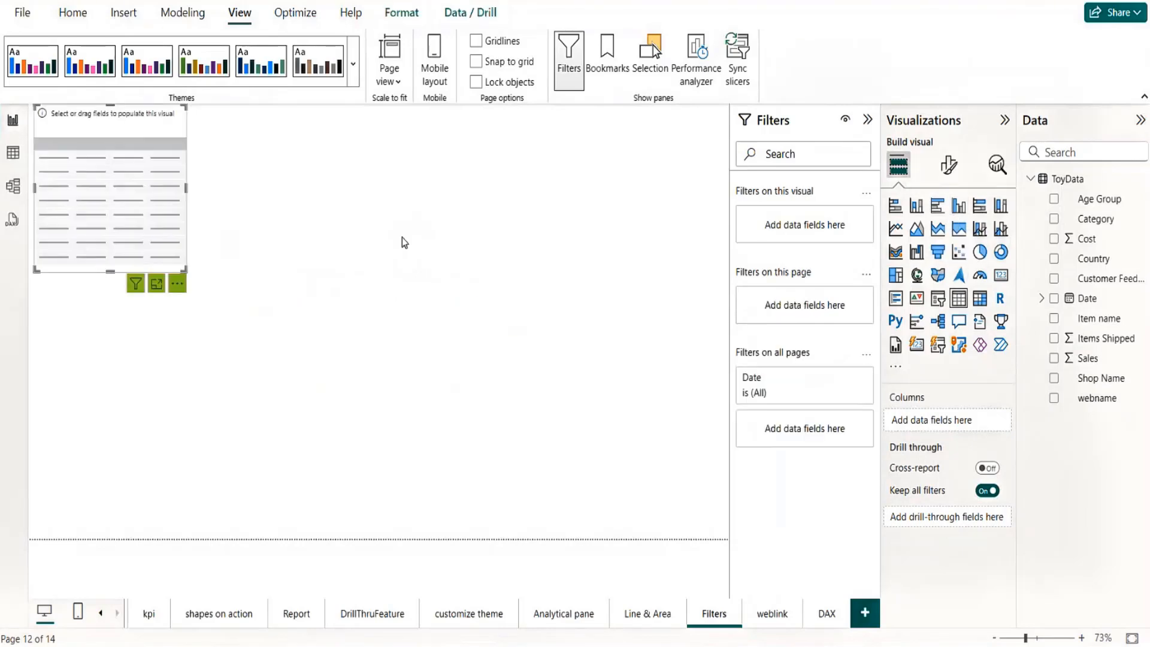
left_click_drag(141, 218, 334, 335)
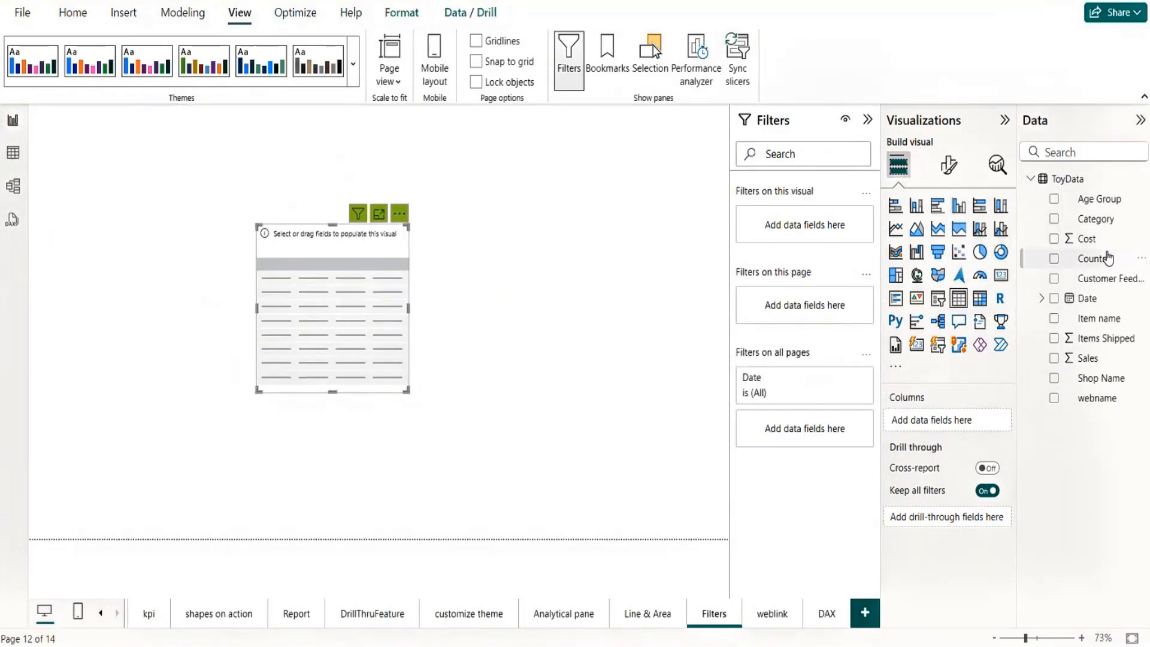
left_click_drag(1106, 224, 958, 421)
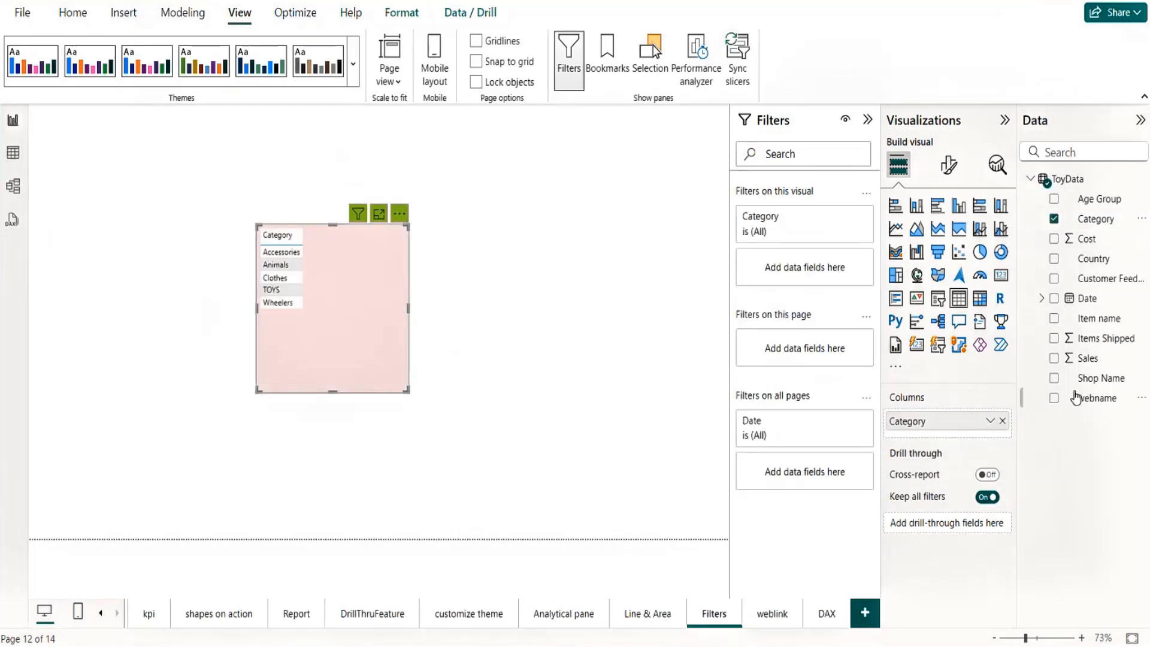
left_click_drag(1076, 363, 939, 442)
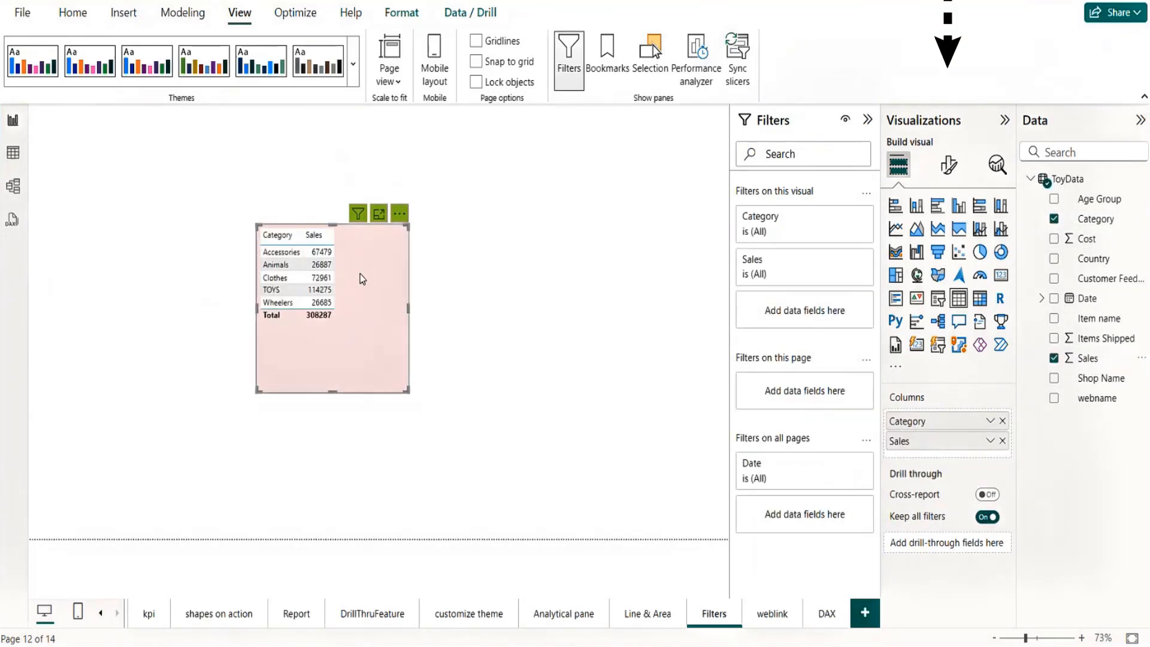
Step: Apply the Bold header style preset to the Category and Sales table
left_click(948, 164)
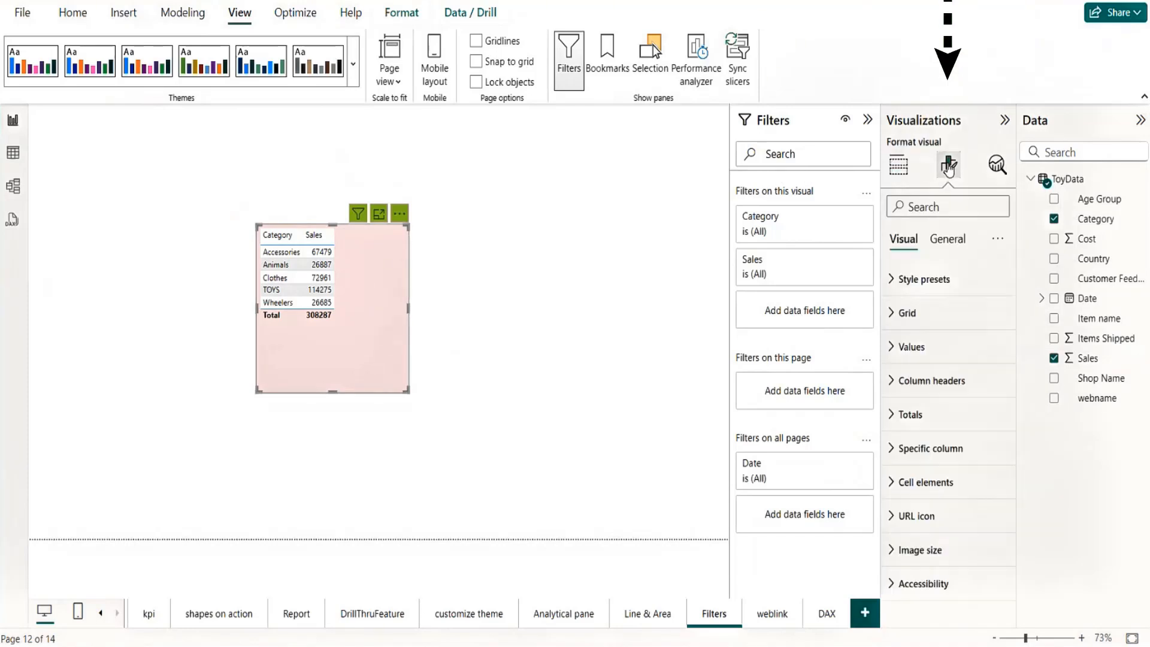
left_click(900, 282)
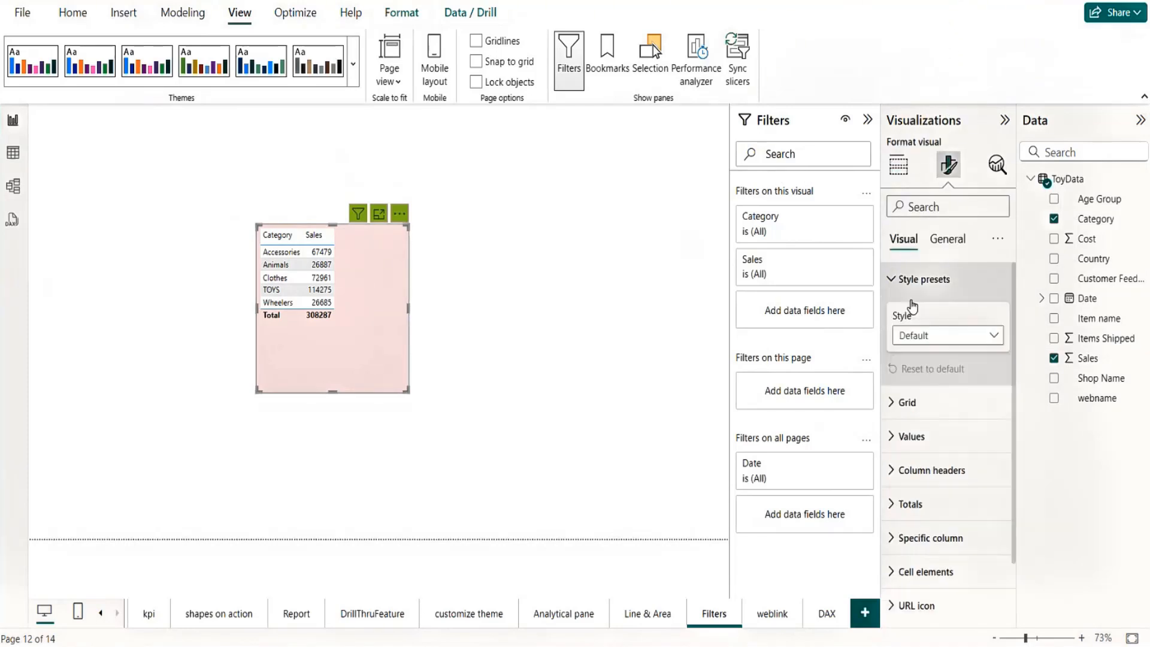
left_click(937, 343)
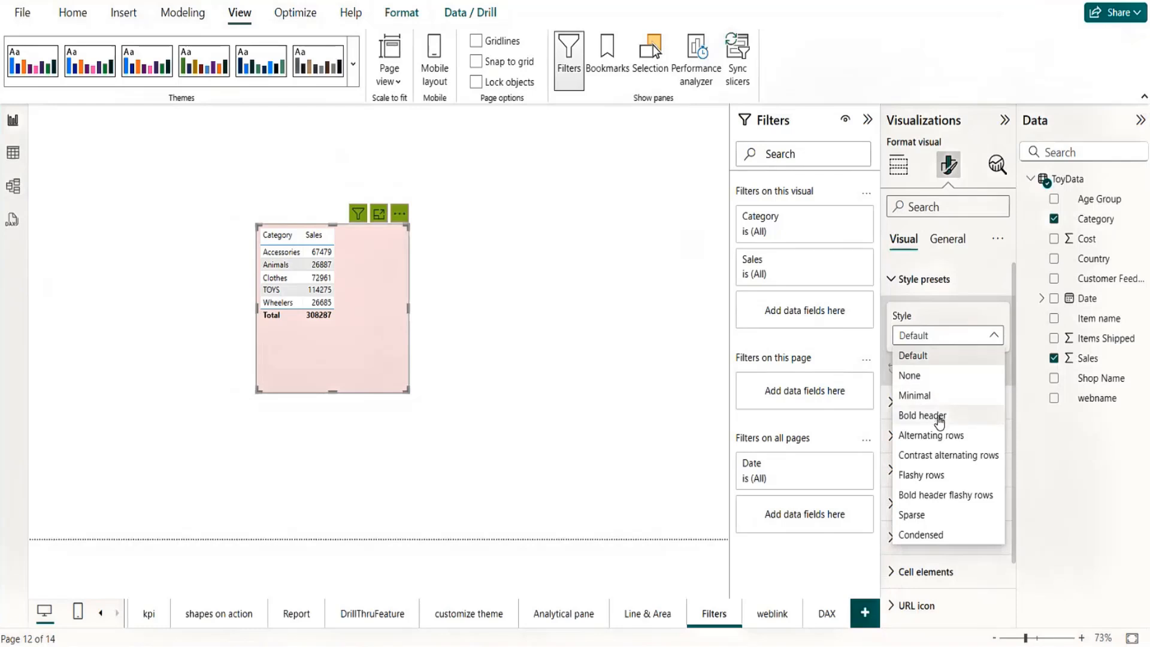
left_click(940, 411)
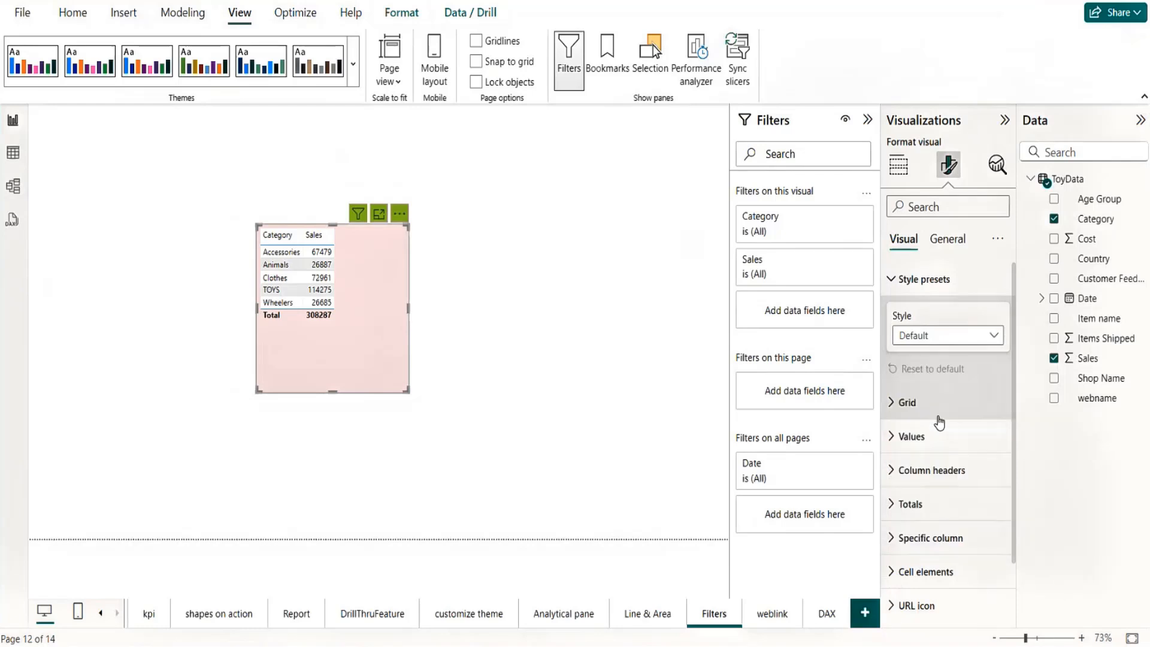
Step: Set the font size of the table's values to 17 and move the table to the page's upper-left area
left_click(895, 440)
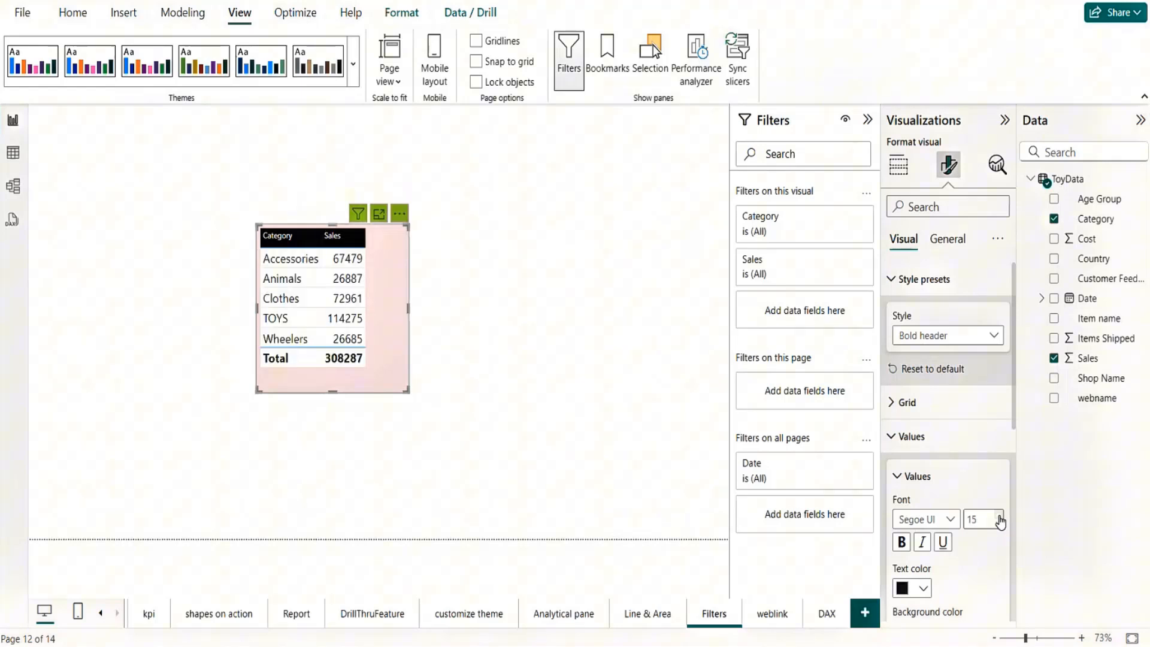
left_click_drag(403, 371, 210, 277)
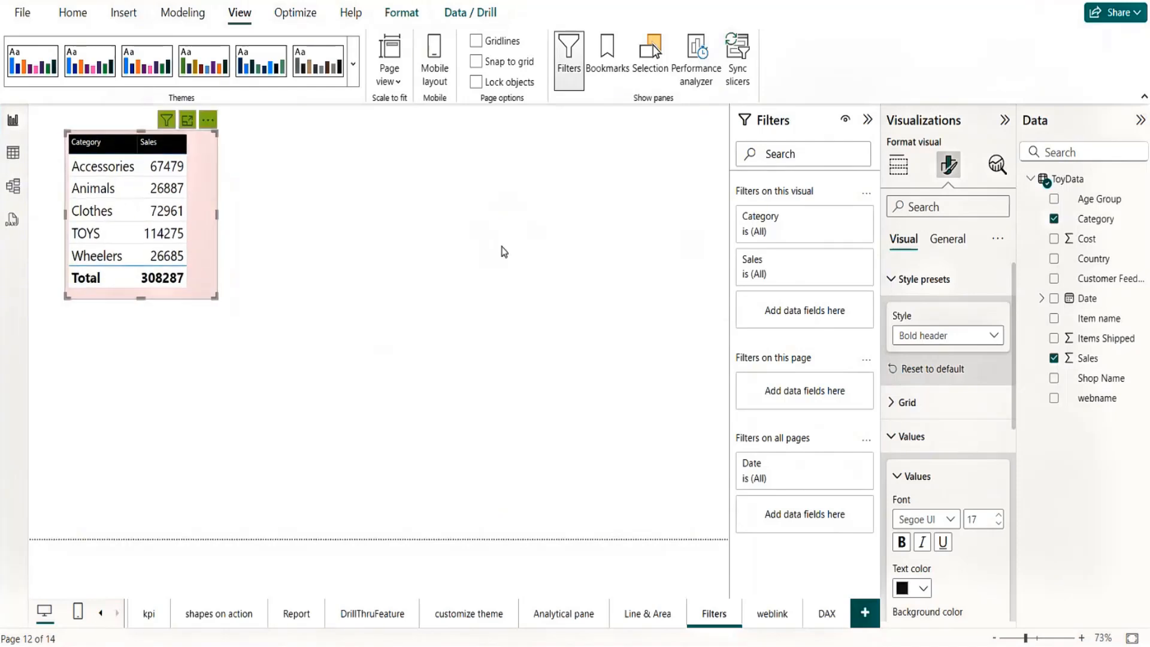
Step: Add a clustered bar chart at the page's right edge with Item name on the Y-axis and Sales on the X-axis
left_click(514, 250)
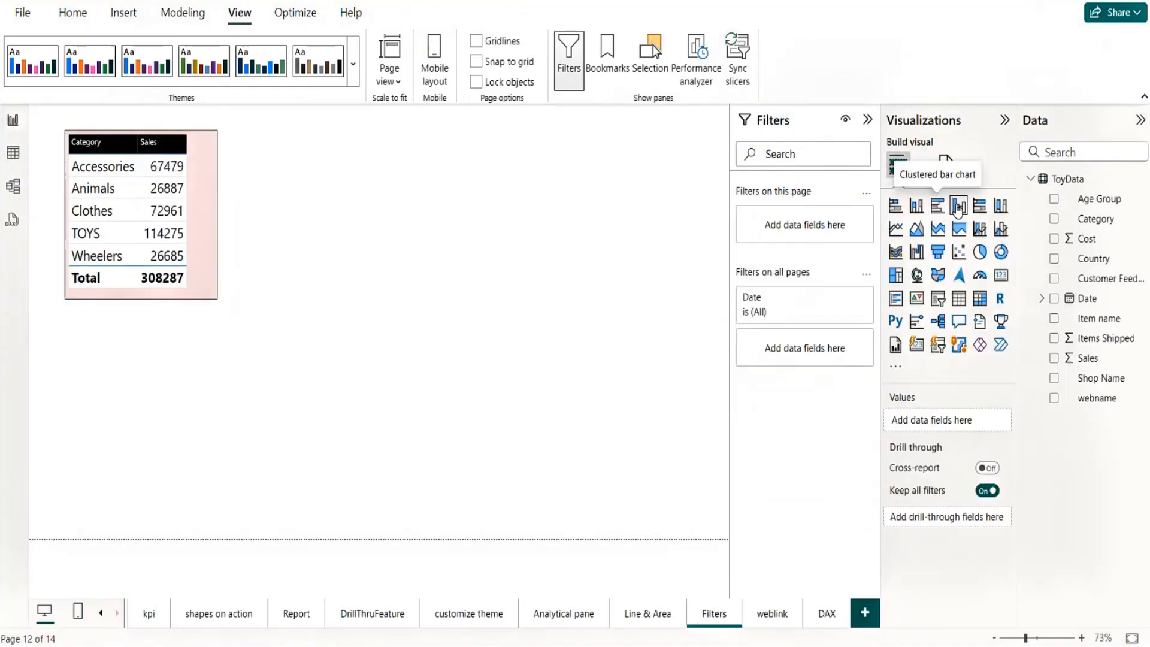
left_click(938, 206)
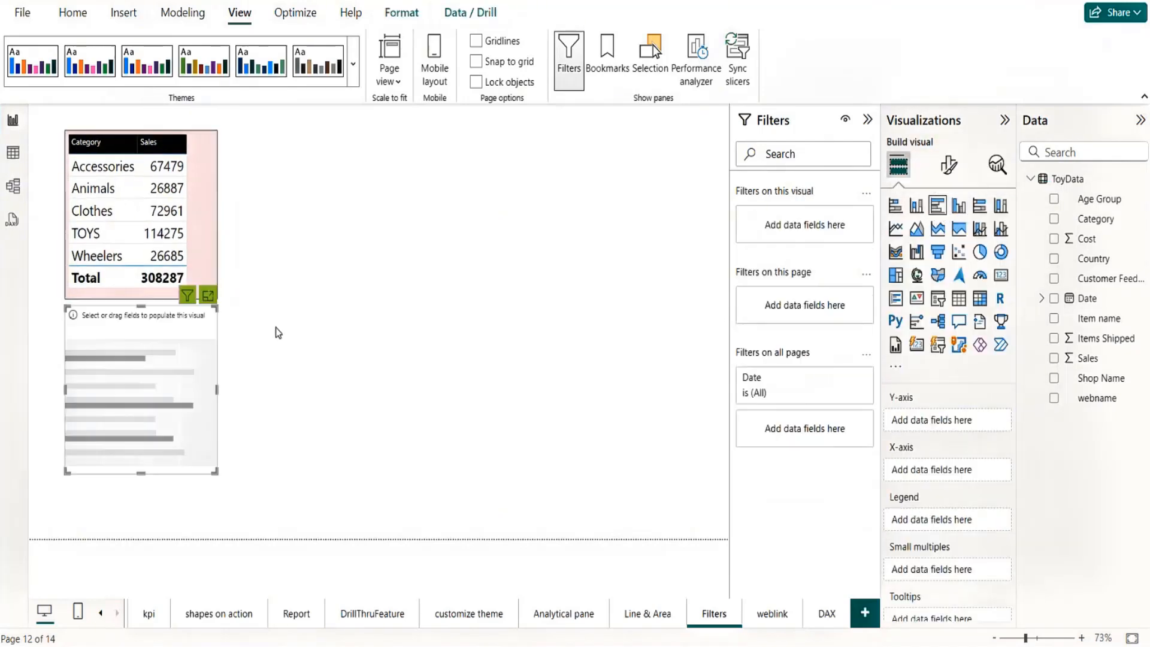
left_click_drag(218, 392, 706, 217)
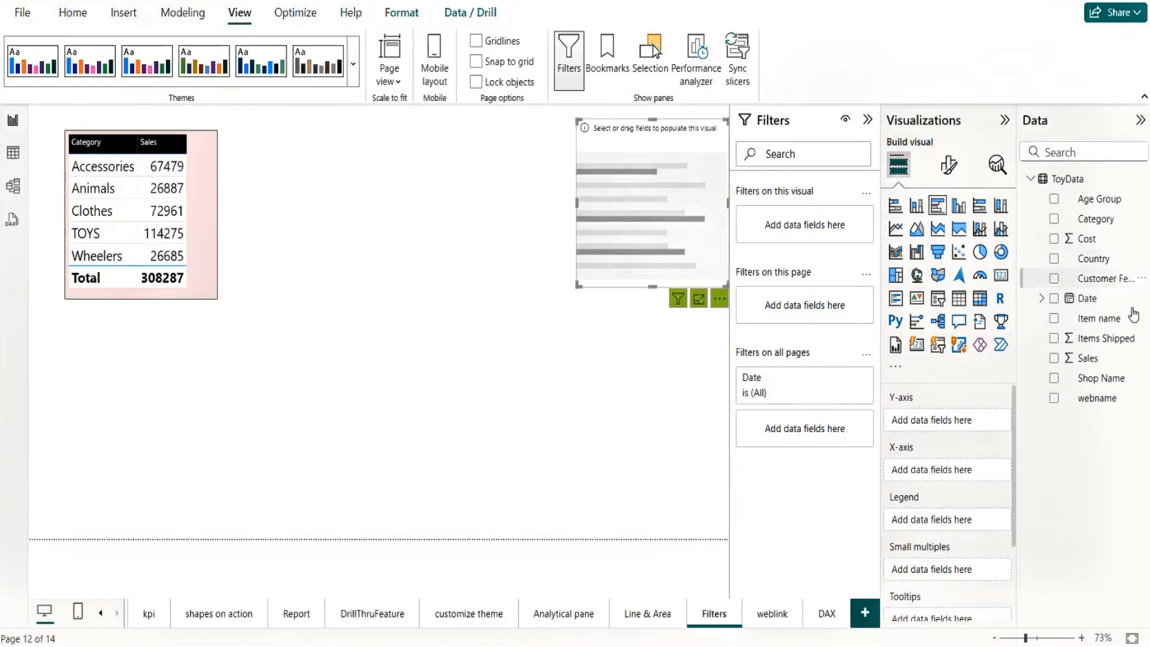
left_click_drag(1098, 318, 970, 419)
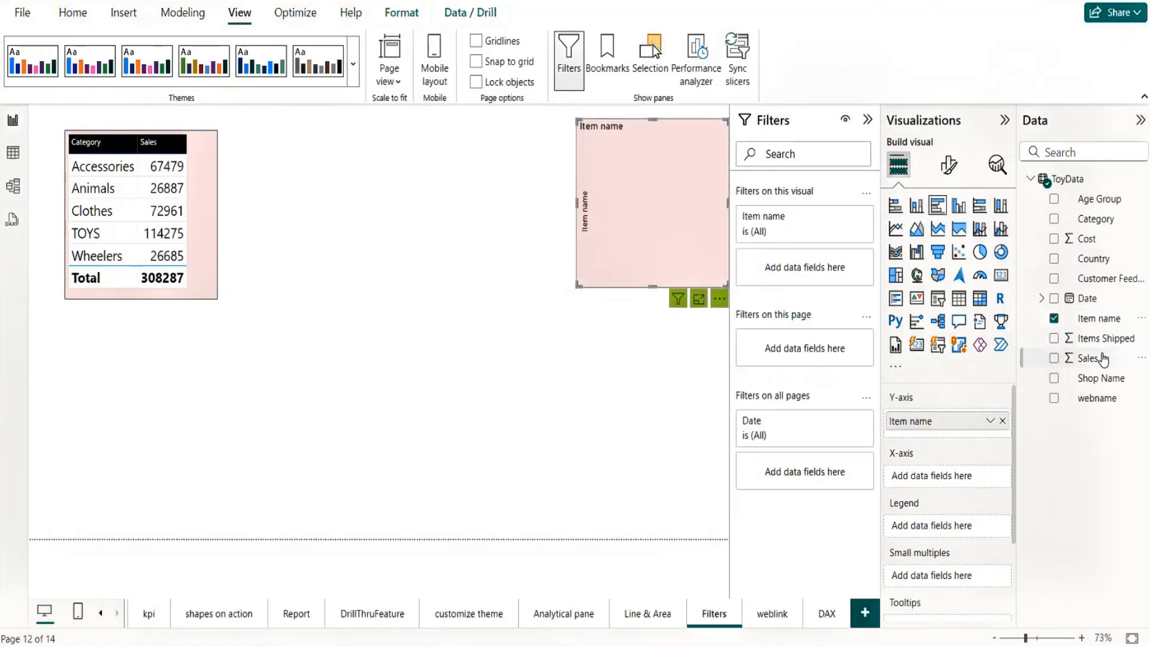
left_click_drag(1104, 358, 958, 477)
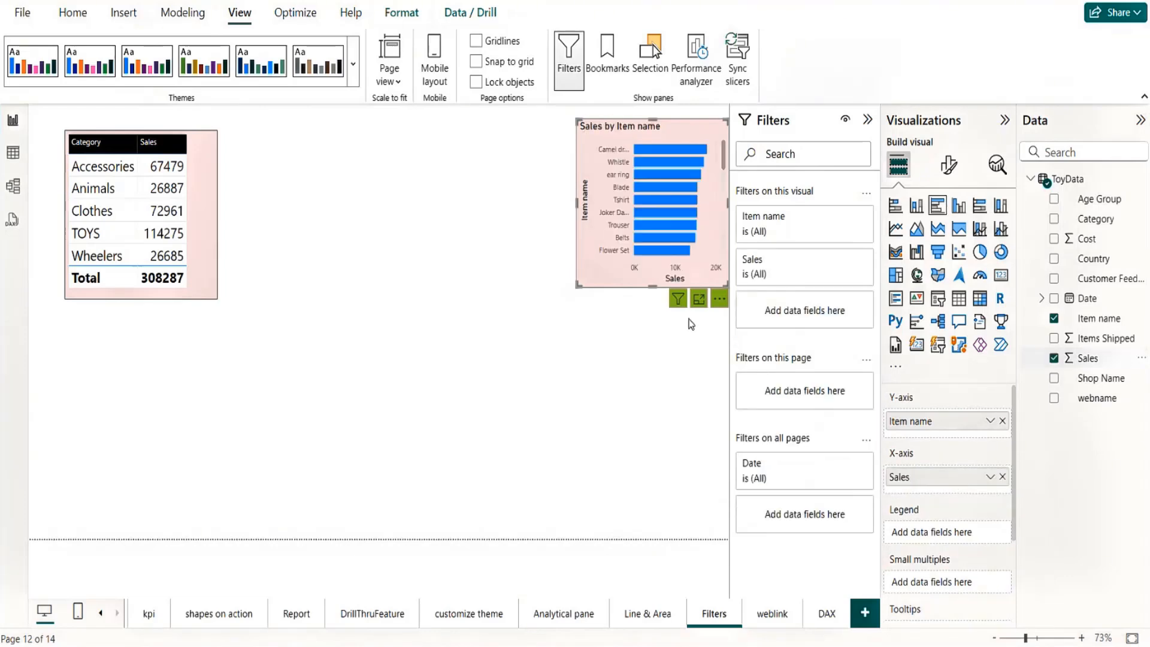
Step: Enlarge the bar chart to nearly the full page height, widen it and shift it slightly in from the page's right edge
left_click_drag(649, 281, 664, 527)
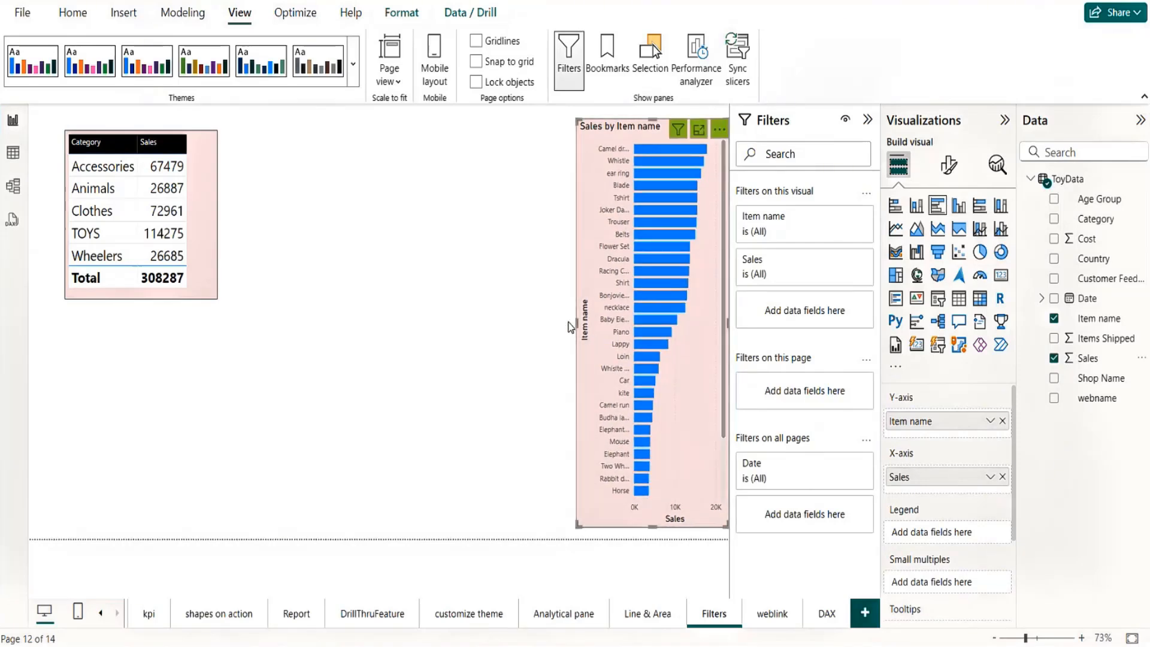
left_click_drag(576, 322, 459, 338)
left_click_drag(682, 327, 665, 325)
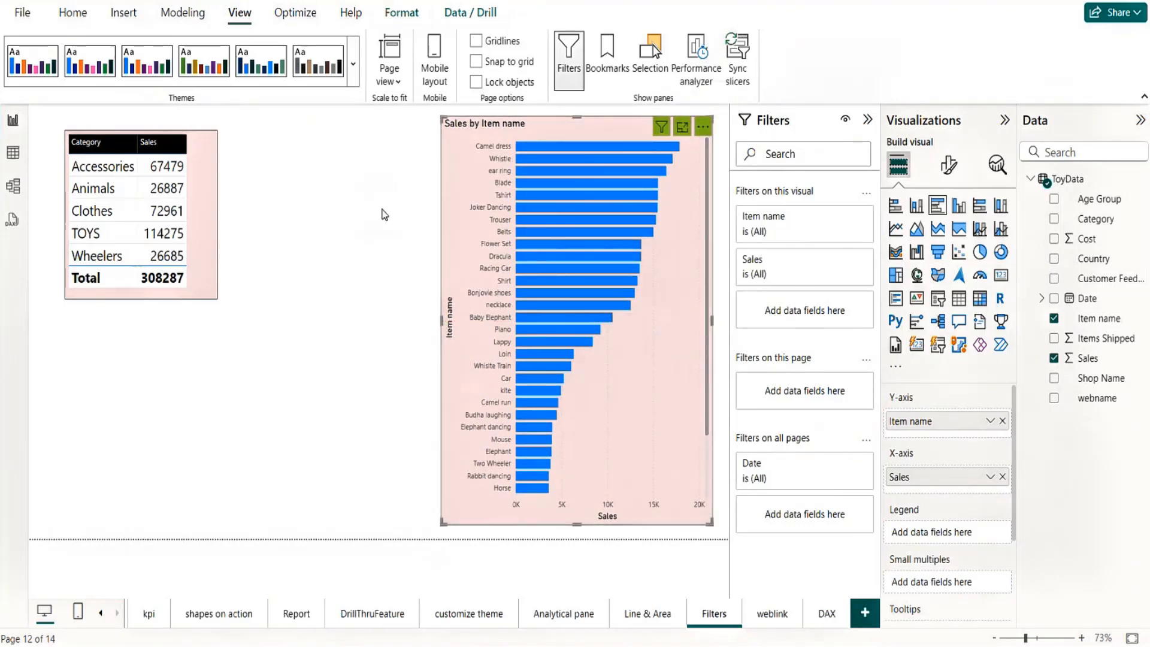
left_click(385, 214)
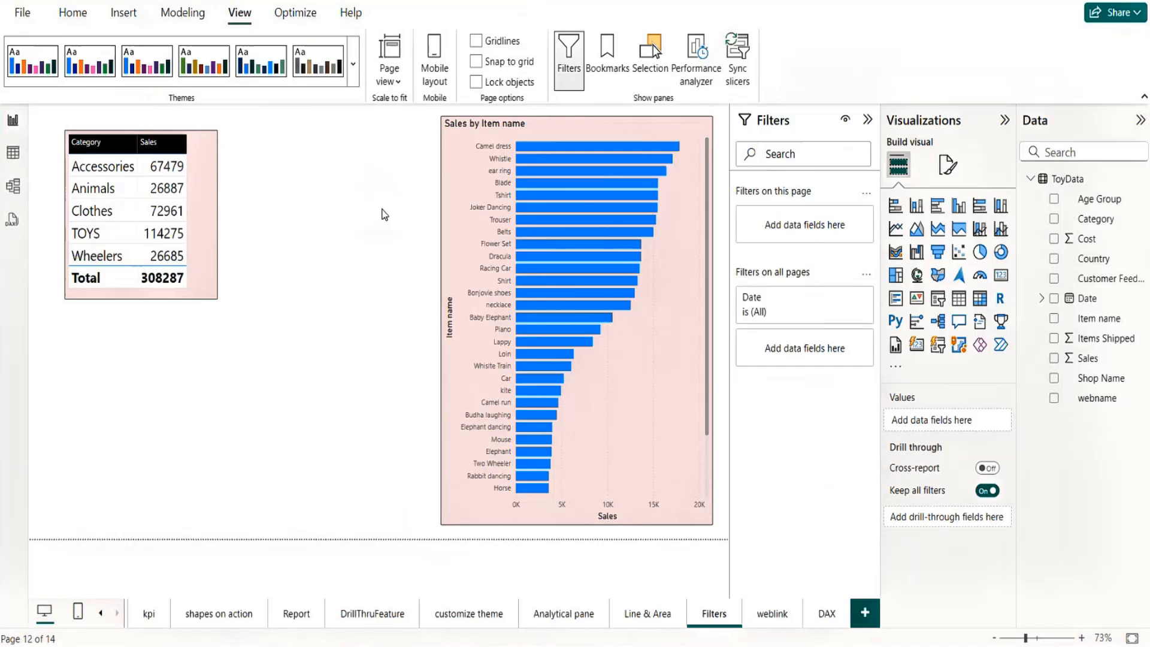
left_click(671, 334)
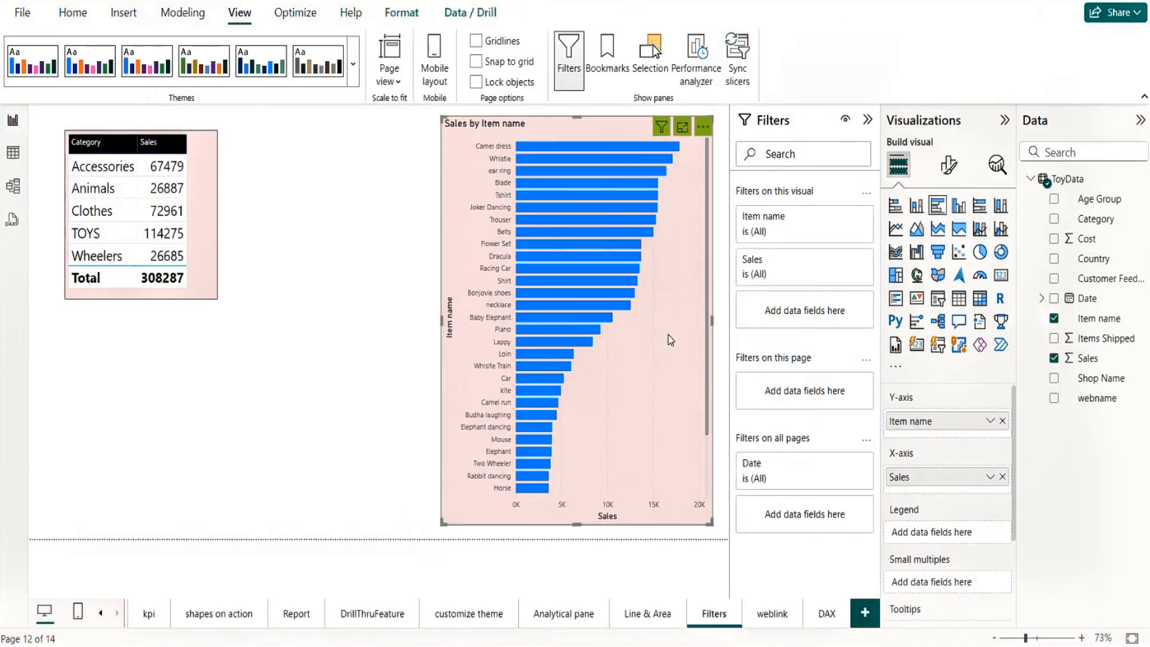
left_click_drag(666, 334, 663, 334)
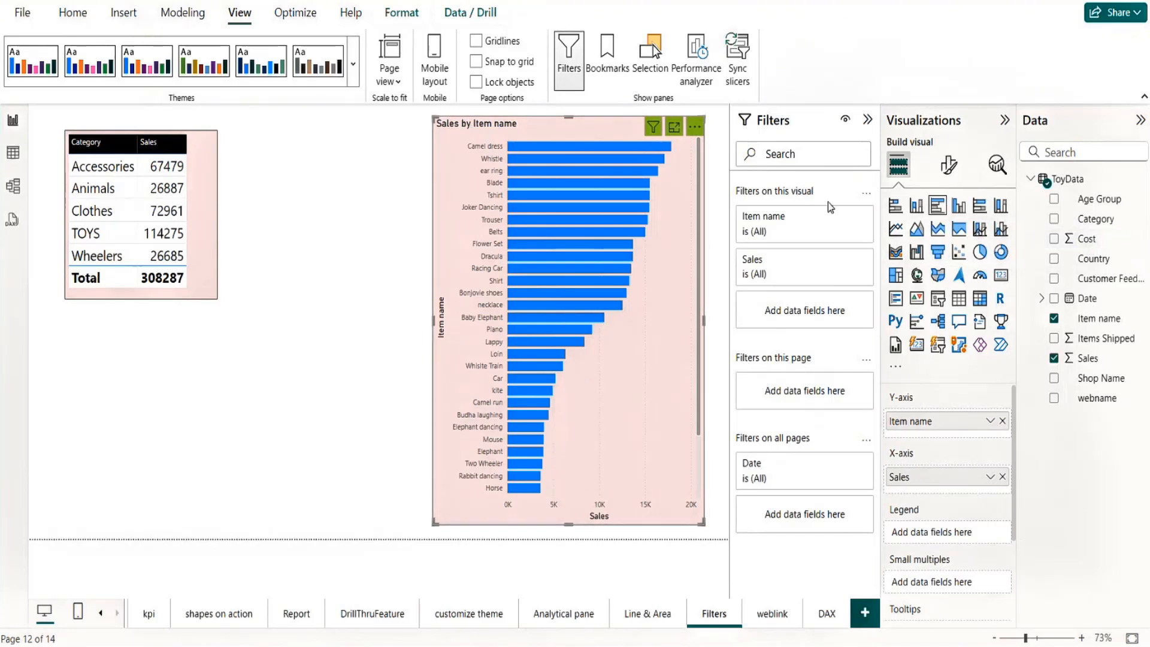
Step: Filter the bar chart's Item name with basic filtering to Aeroplane, Baby Elephant, Belts, Blade and Bonjovie shoes
left_click(845, 219)
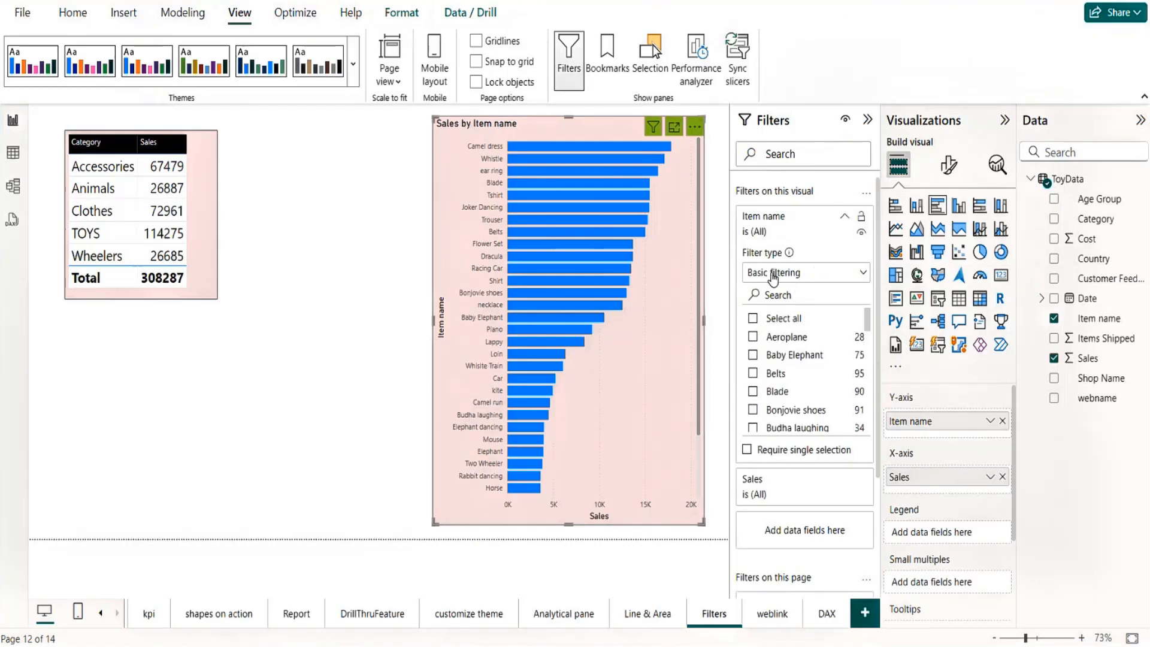
left_click(753, 337)
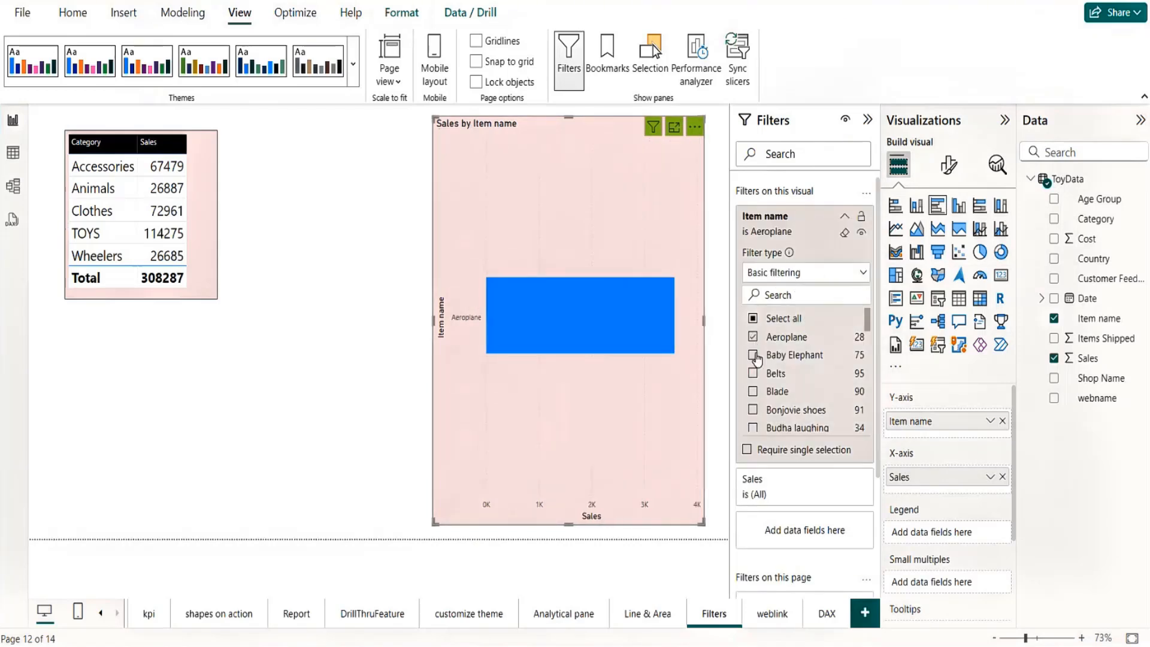
left_click(752, 354)
left_click(754, 373)
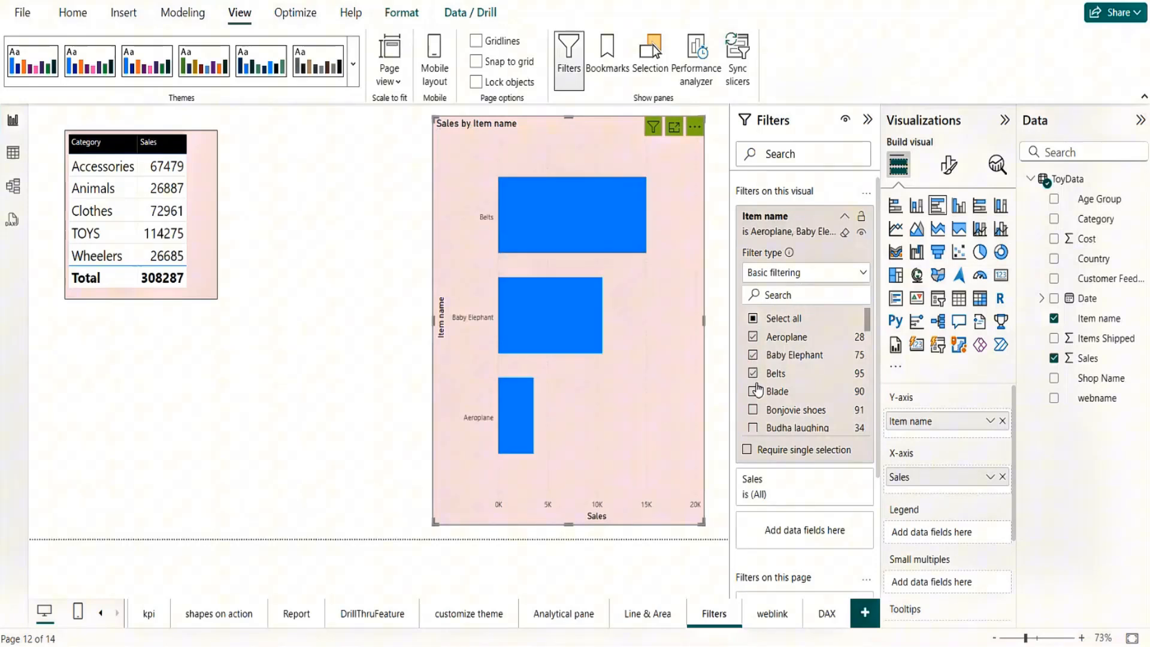
left_click(753, 391)
left_click(754, 410)
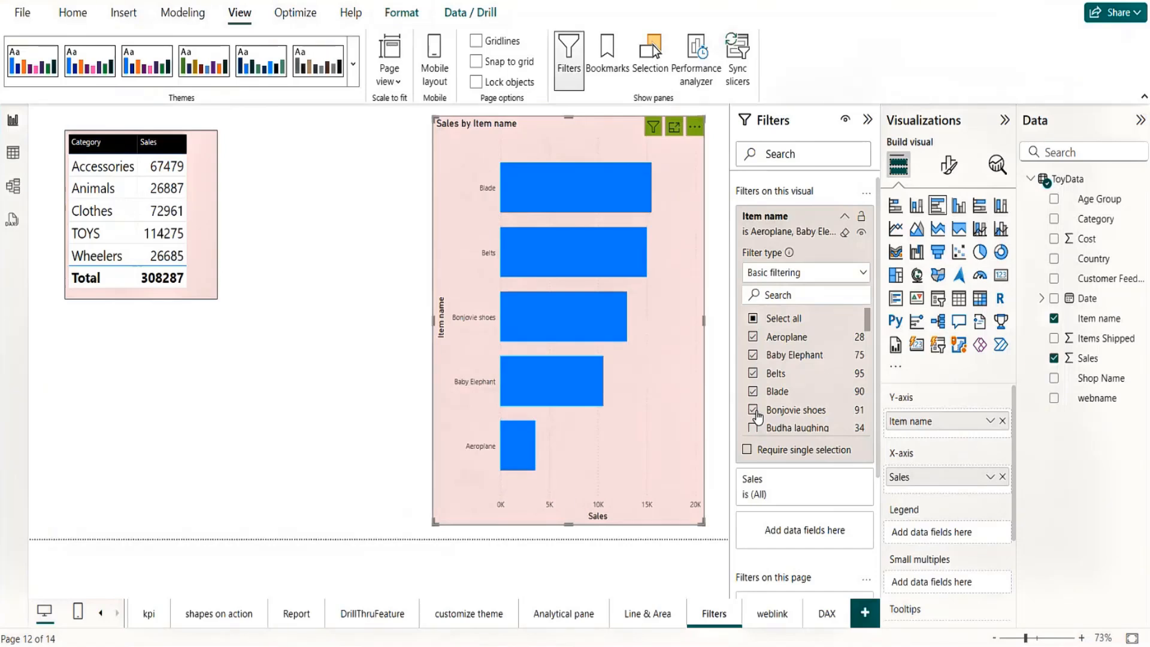
Step: Deselect Bonjovie shoes, Blade, Belts, Baby Elephant and Aeroplane in the bar chart's Item name filter
left_click(754, 411)
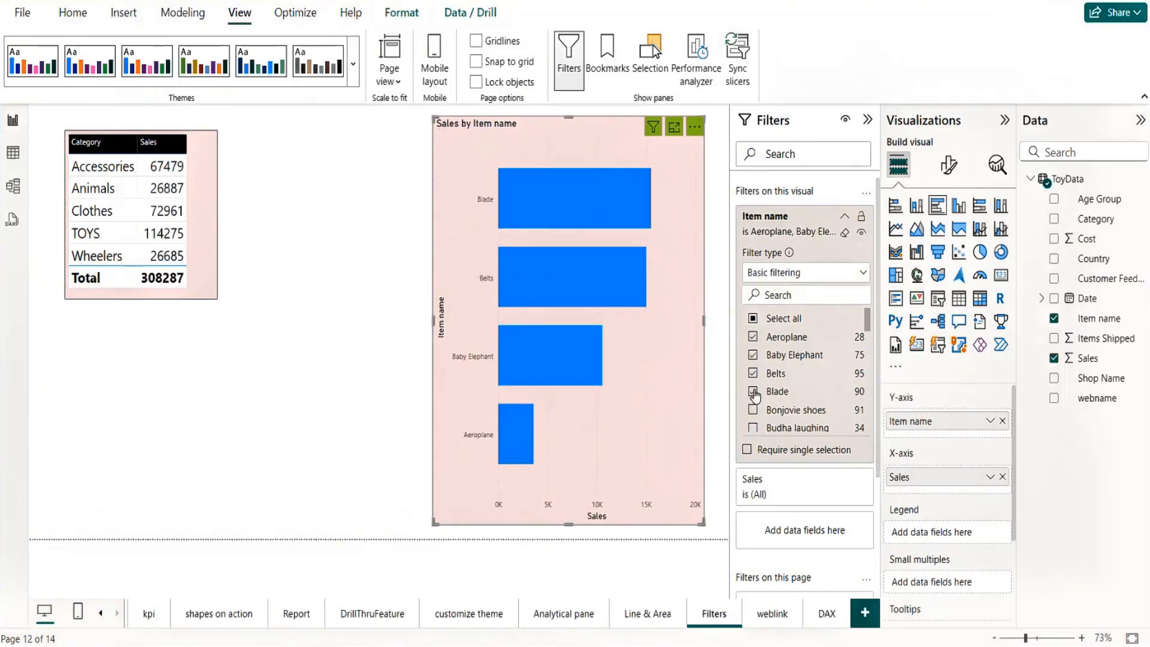
left_click(753, 391)
left_click(753, 373)
left_click(753, 354)
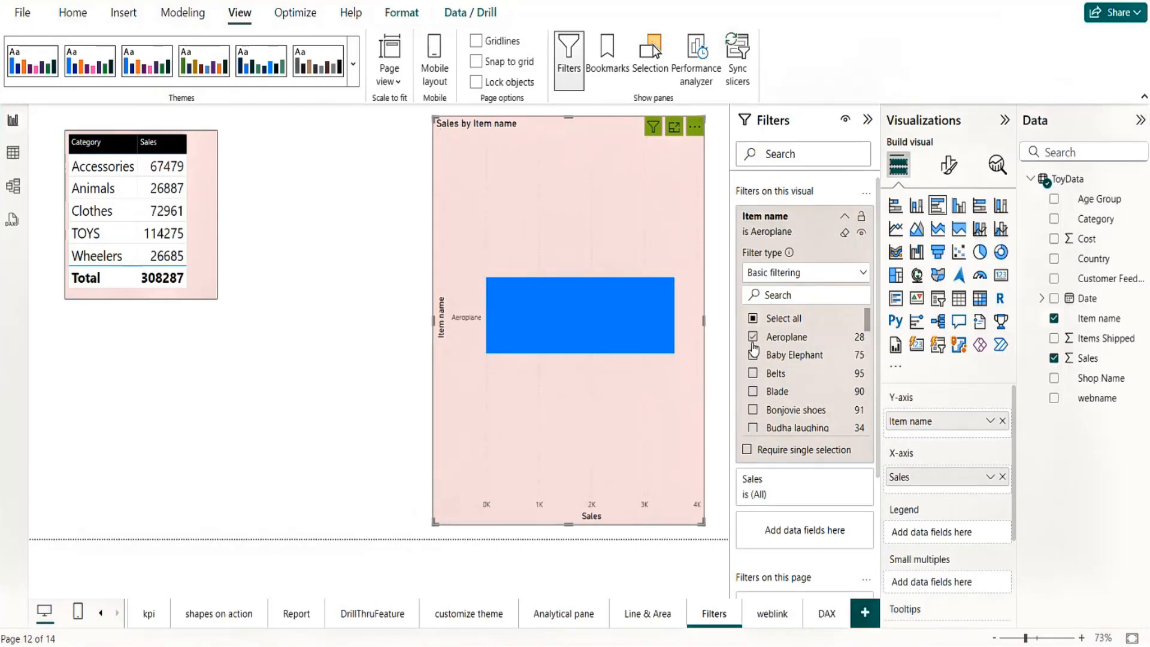
left_click(753, 337)
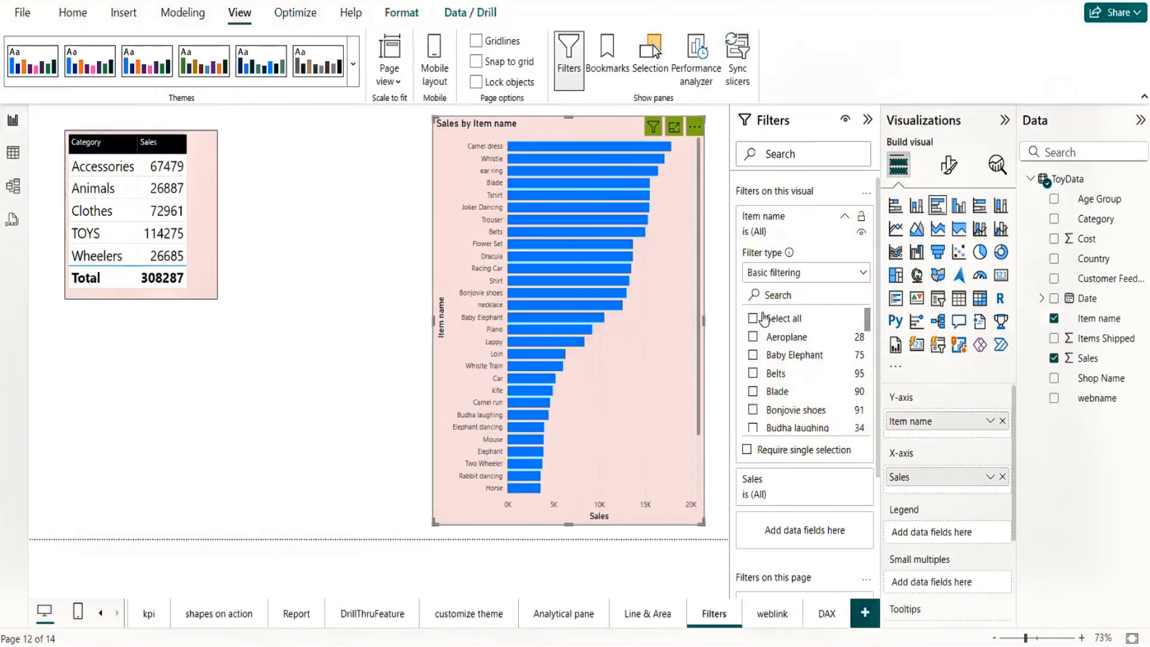
Step: Apply an advanced filter to the bar chart that shows items whose Item name starts with "c"
left_click(864, 275)
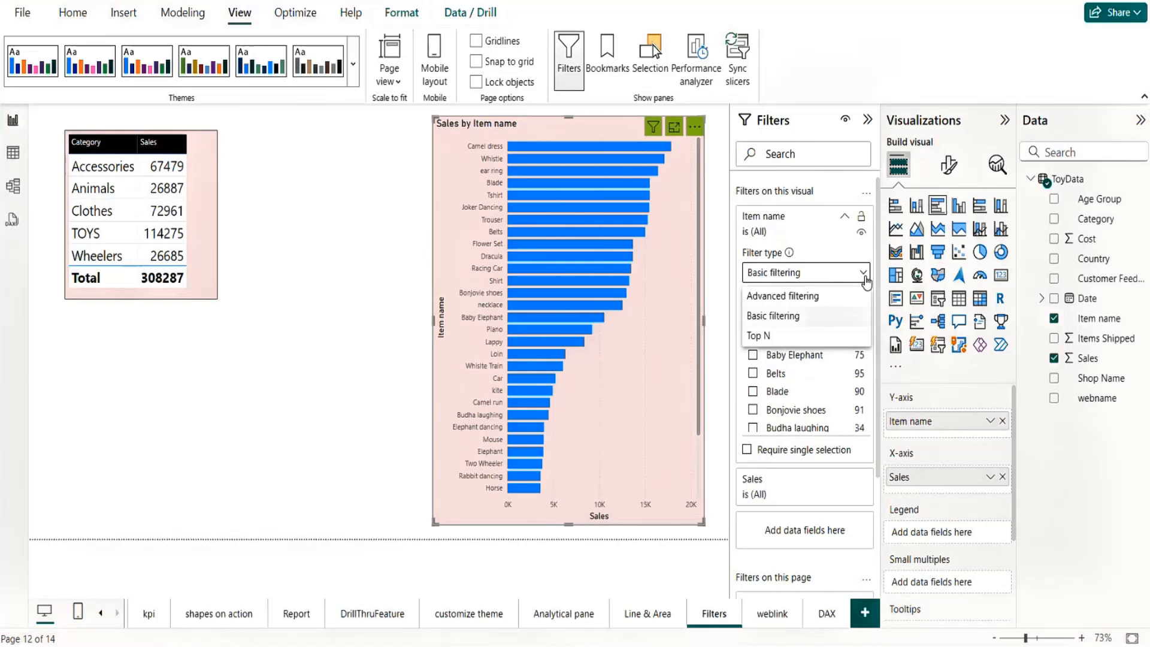
left_click(789, 297)
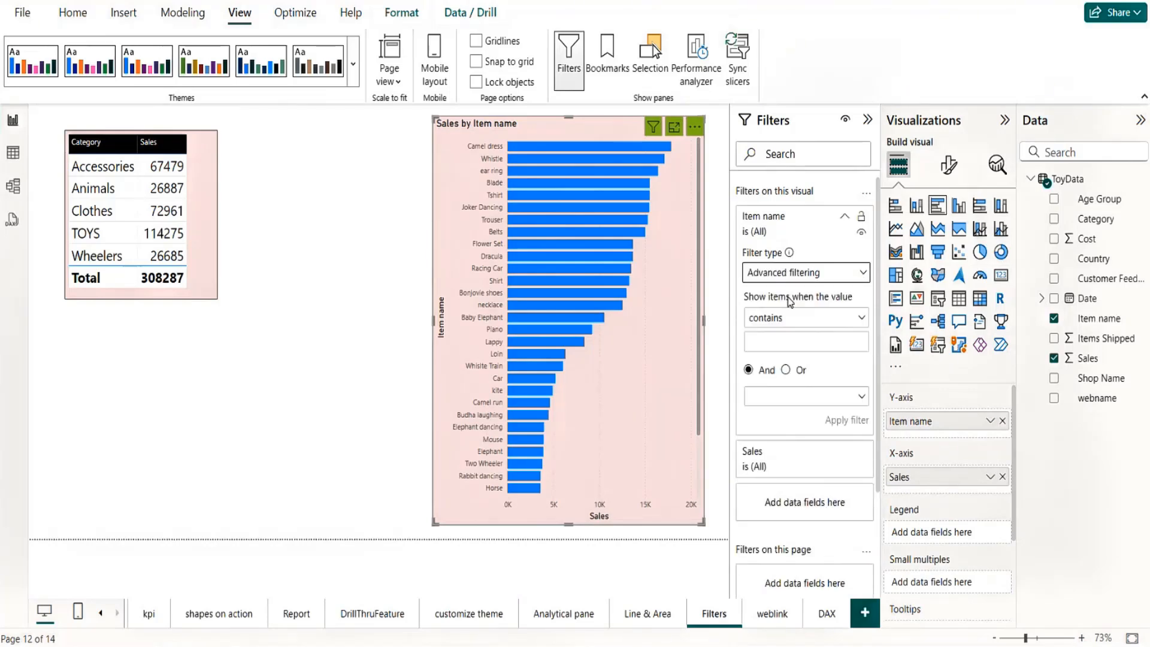
left_click(799, 320)
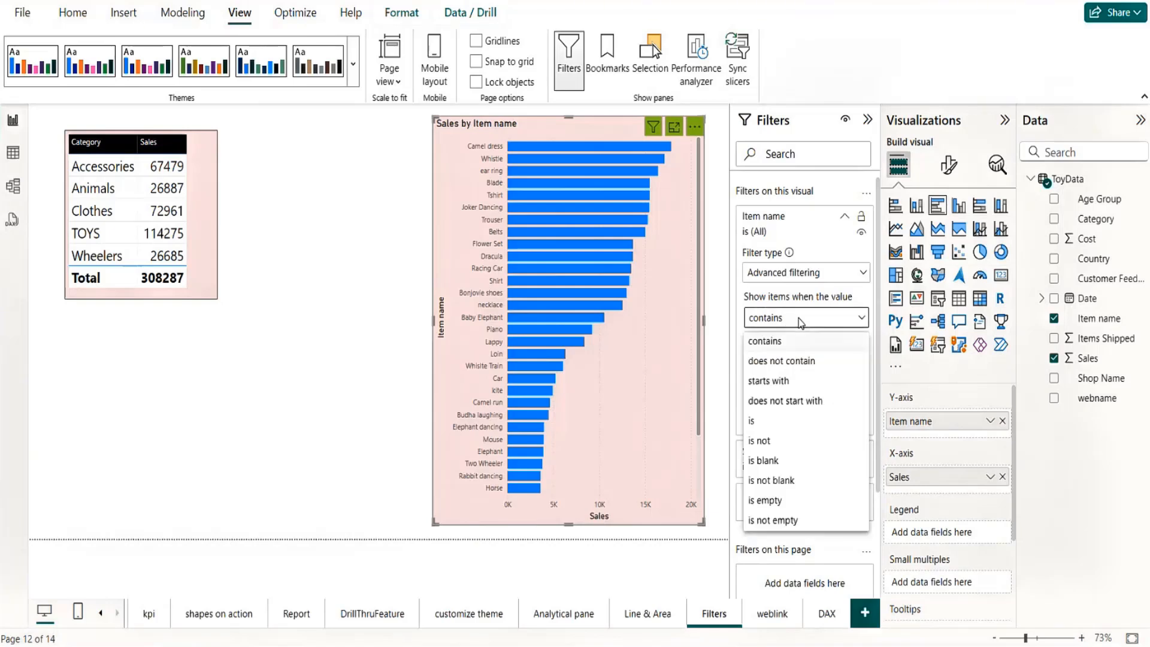
left_click(773, 382)
left_click(787, 340)
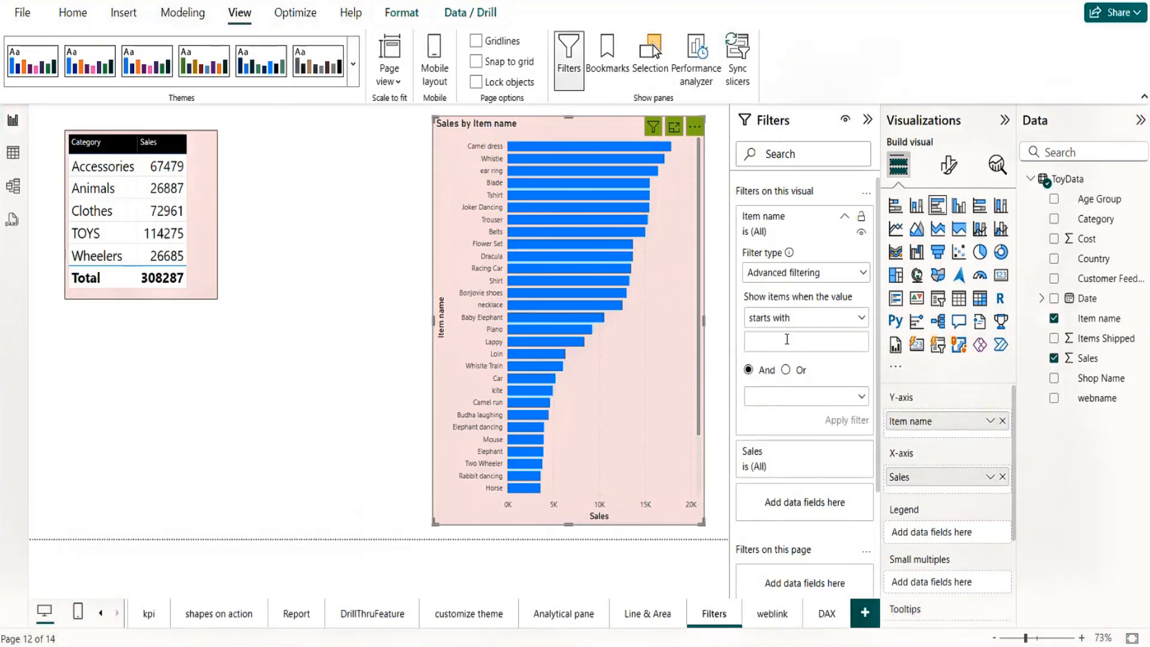
type("c")
left_click(846, 398)
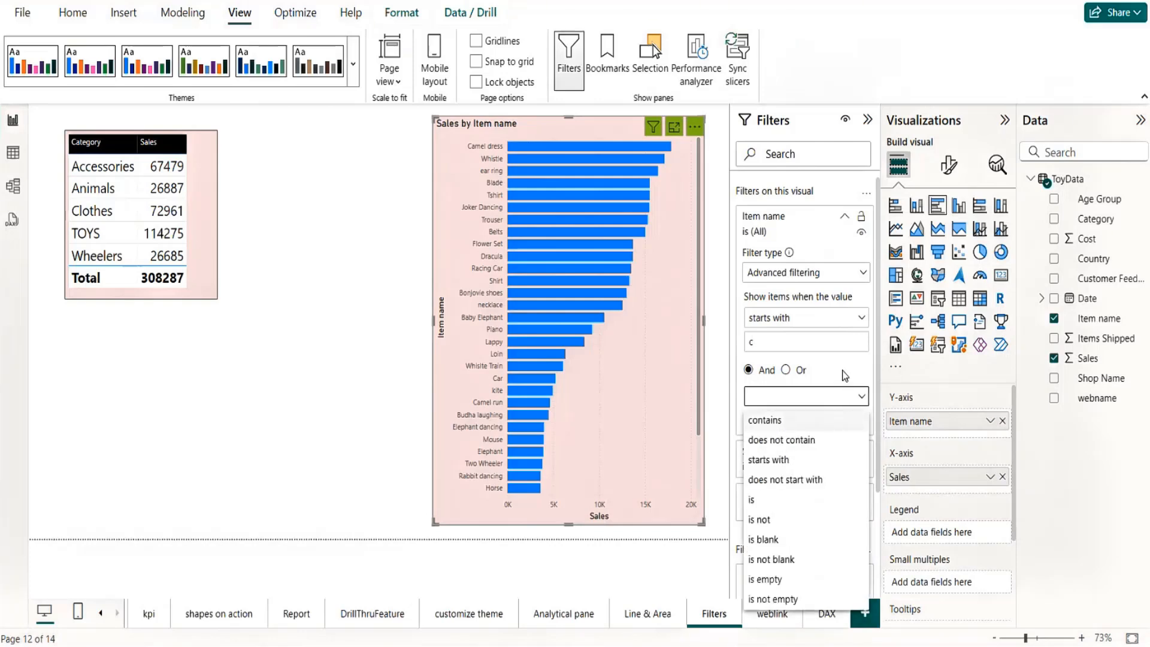
left_click(843, 370)
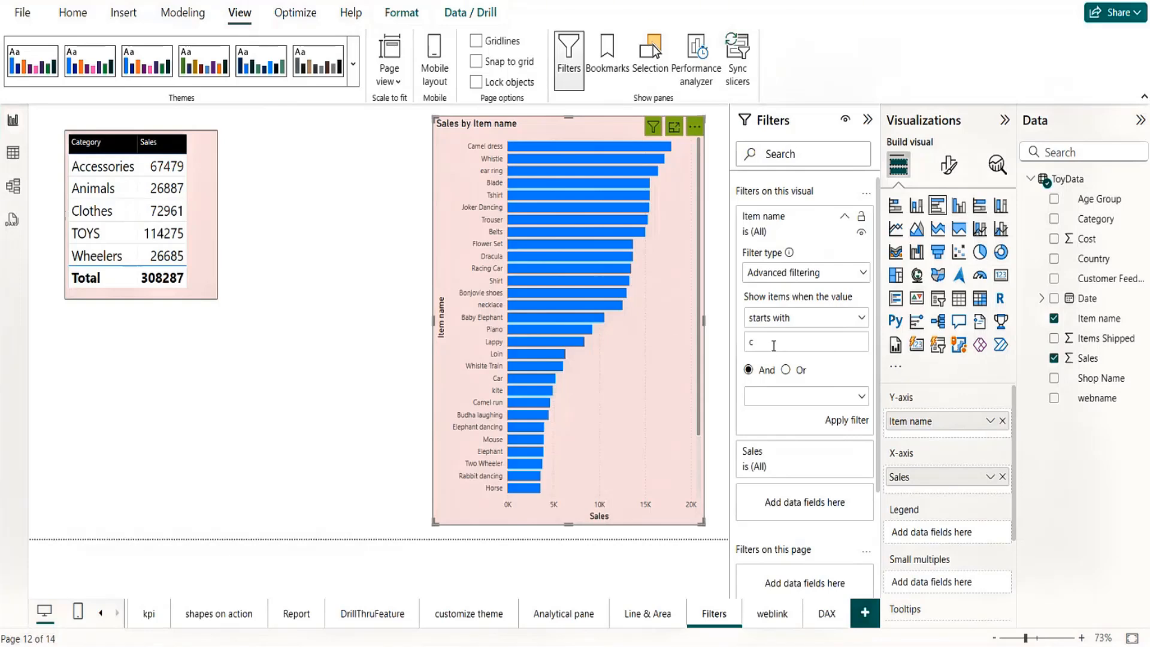
left_click(844, 422)
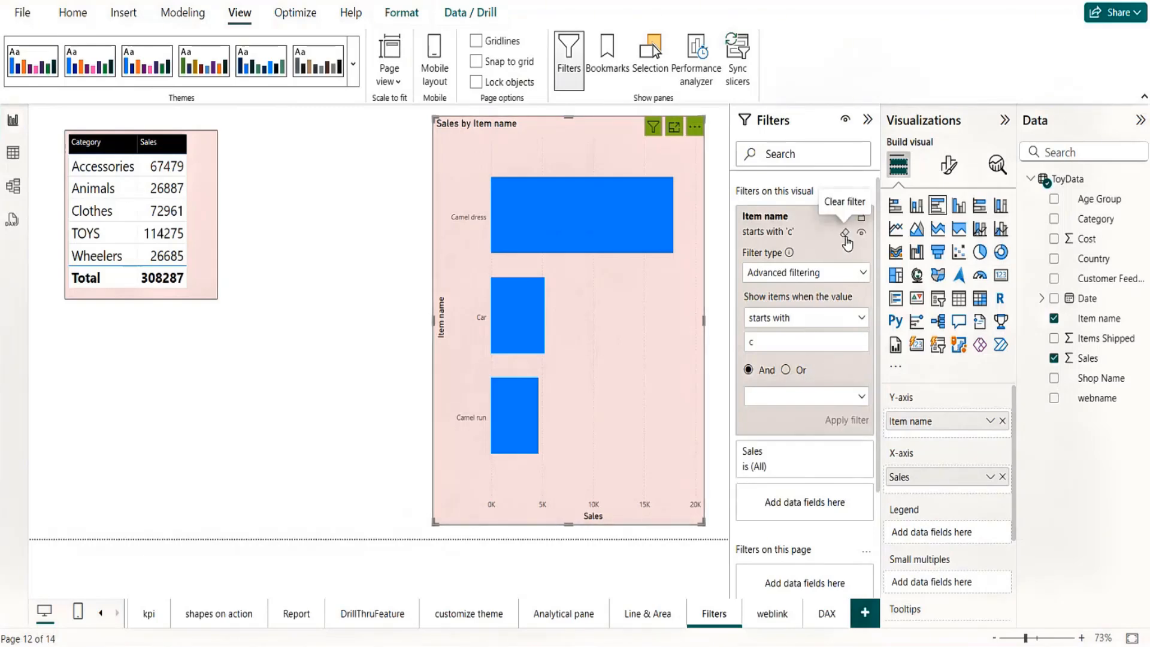
Step: Clear the advanced Item name filter on the bar chart
left_click(845, 233)
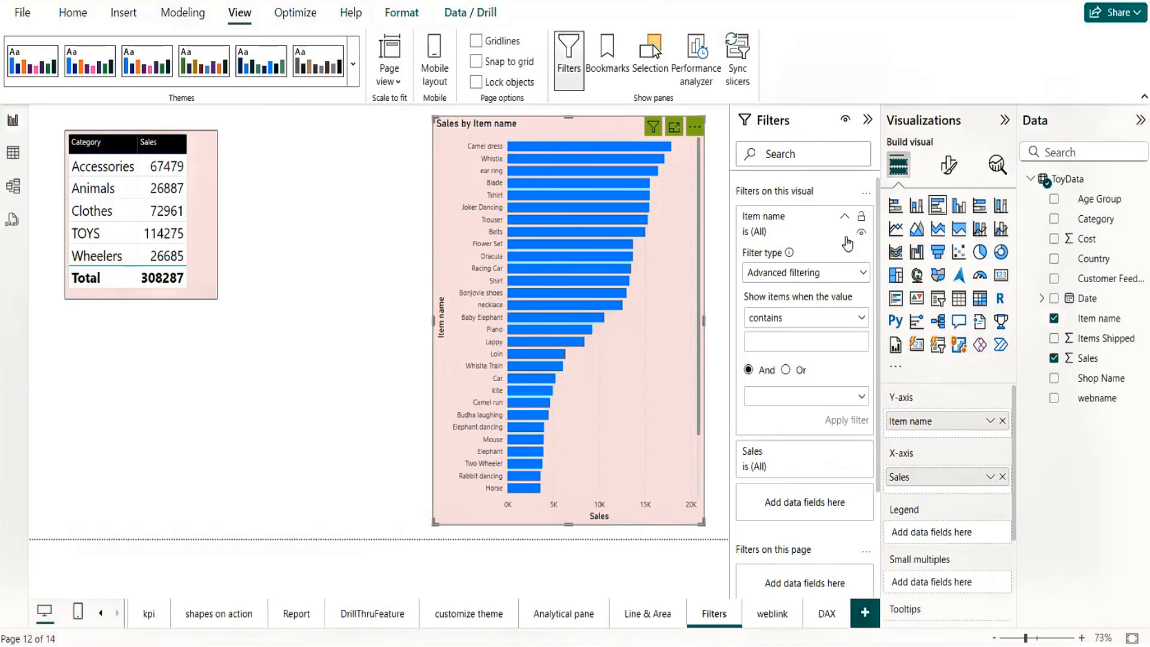
Step: Apply a Top N filter on Item name so the bar chart shows the top 5 items by Sales
left_click(857, 279)
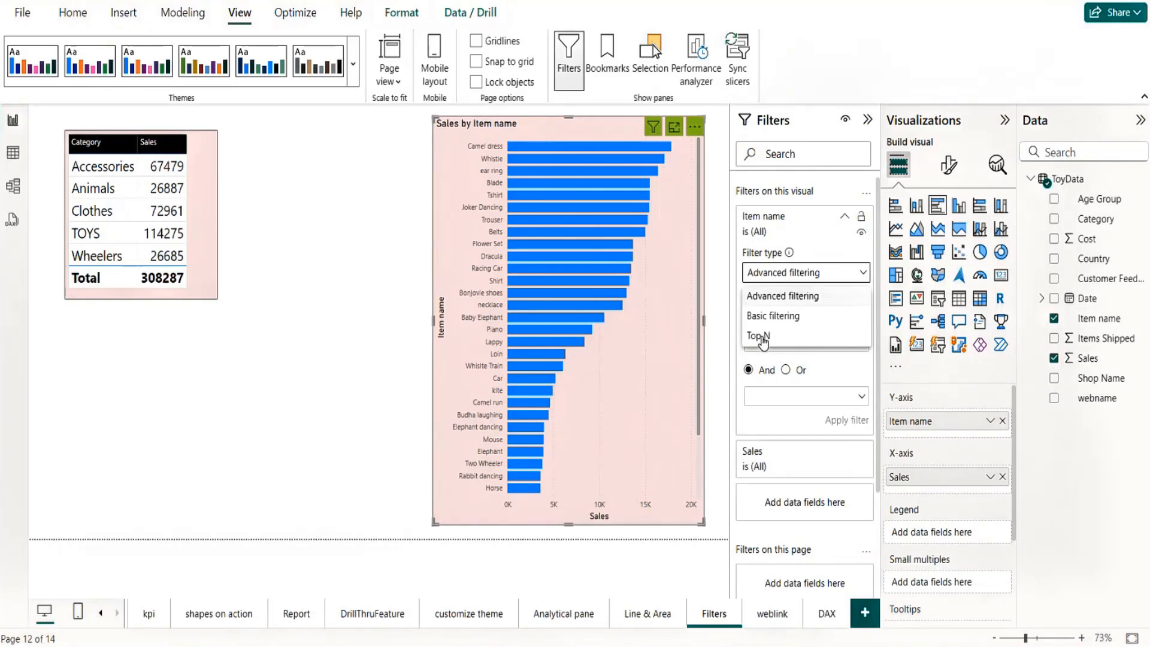
left_click(761, 337)
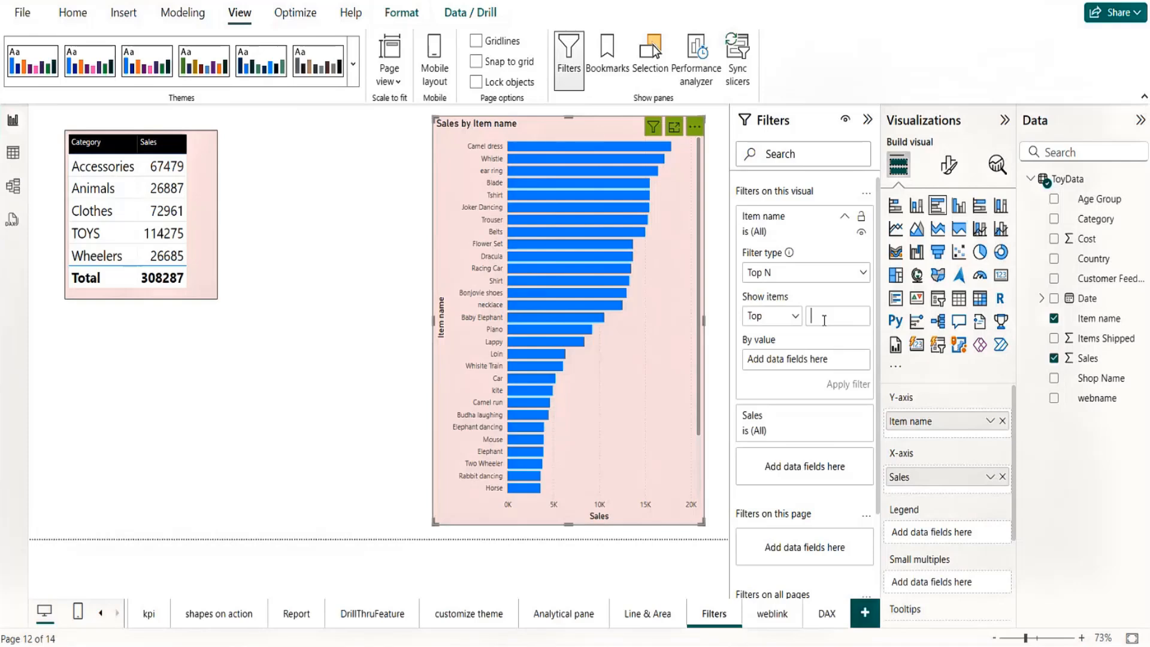
type("6")
left_click(848, 320)
key("BackSpace")
type("5")
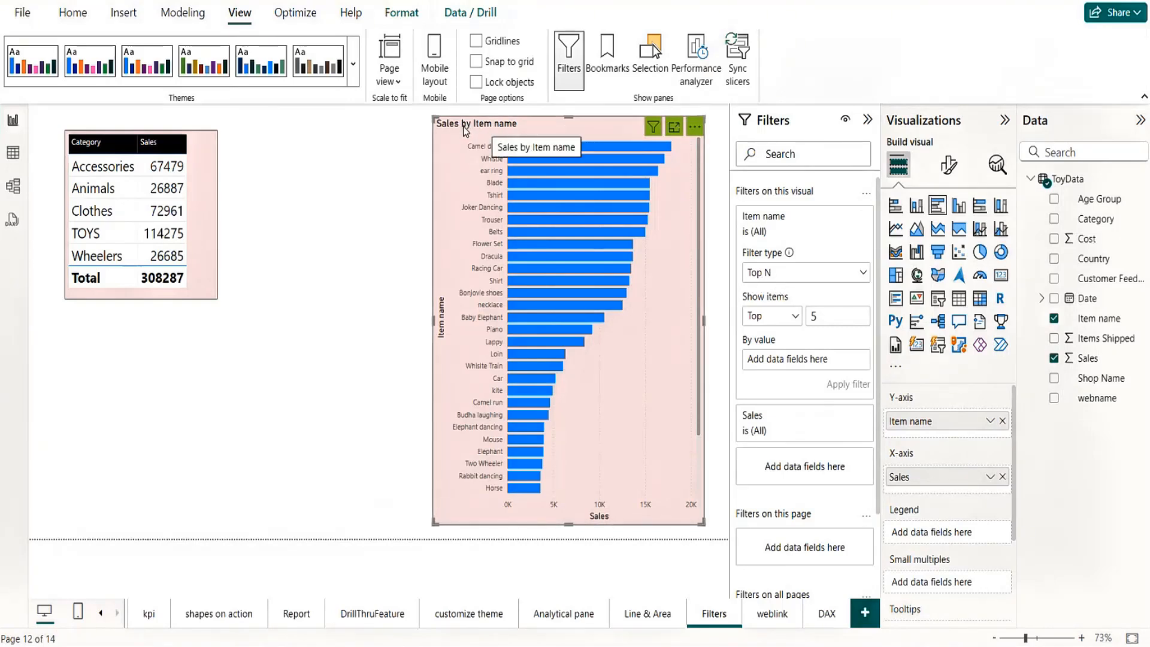
left_click_drag(1098, 362, 813, 361)
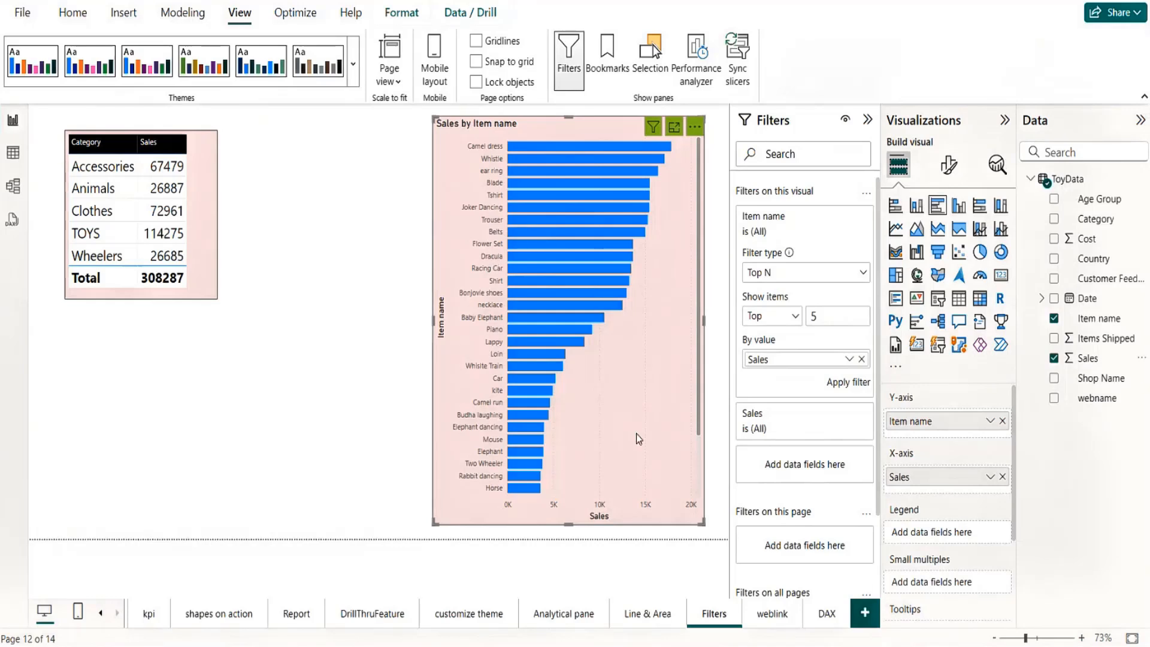
left_click(846, 385)
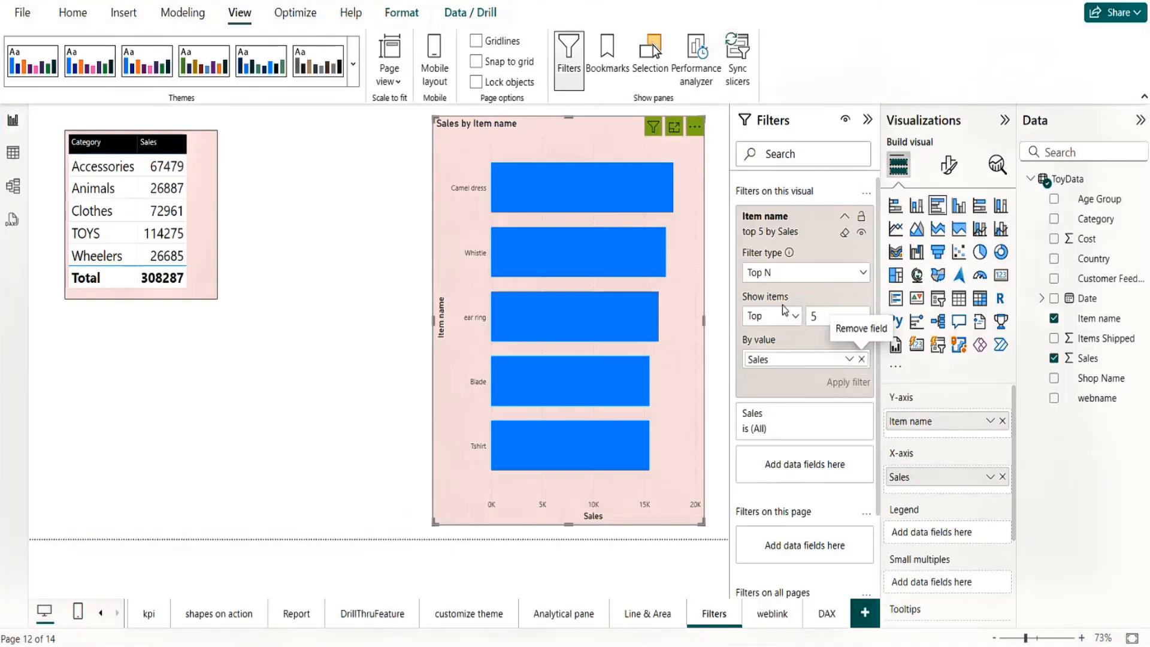
Step: Switch the bar chart's Item name Top N filter to the bottom 5 items by Sales
left_click(796, 316)
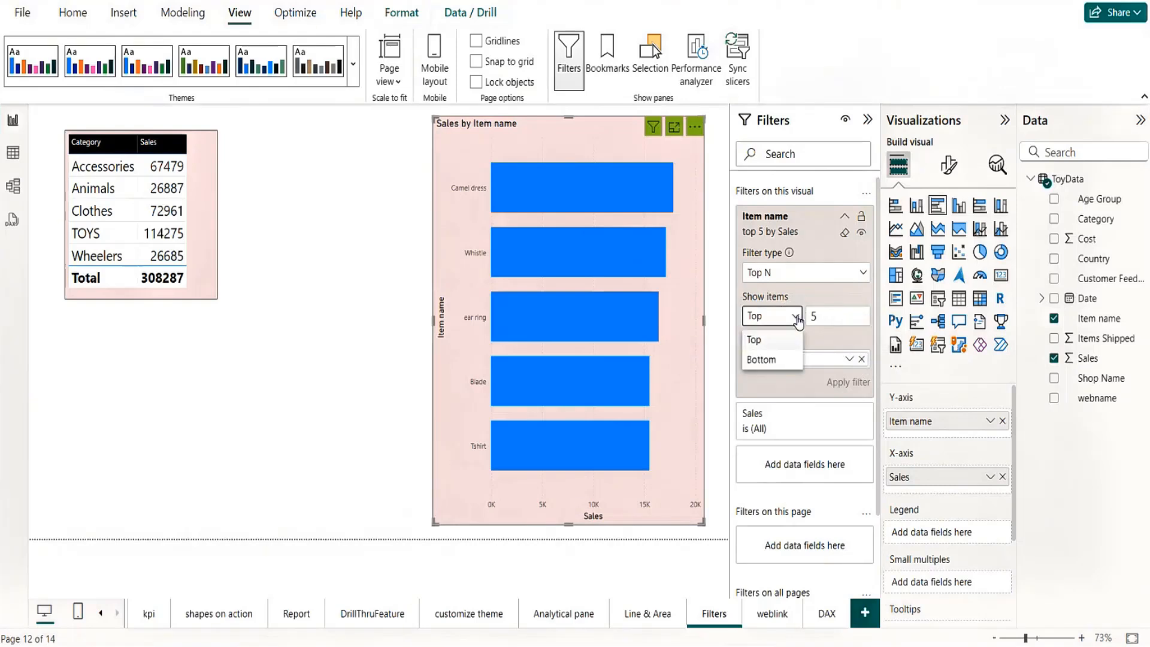
left_click(766, 360)
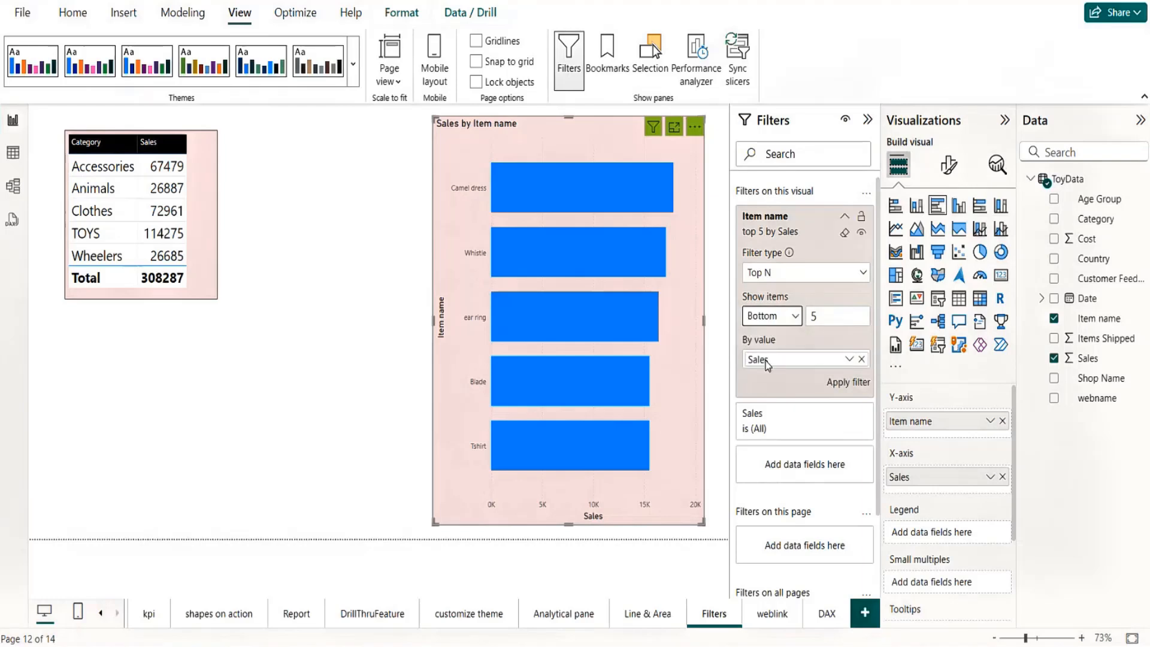
left_click(845, 384)
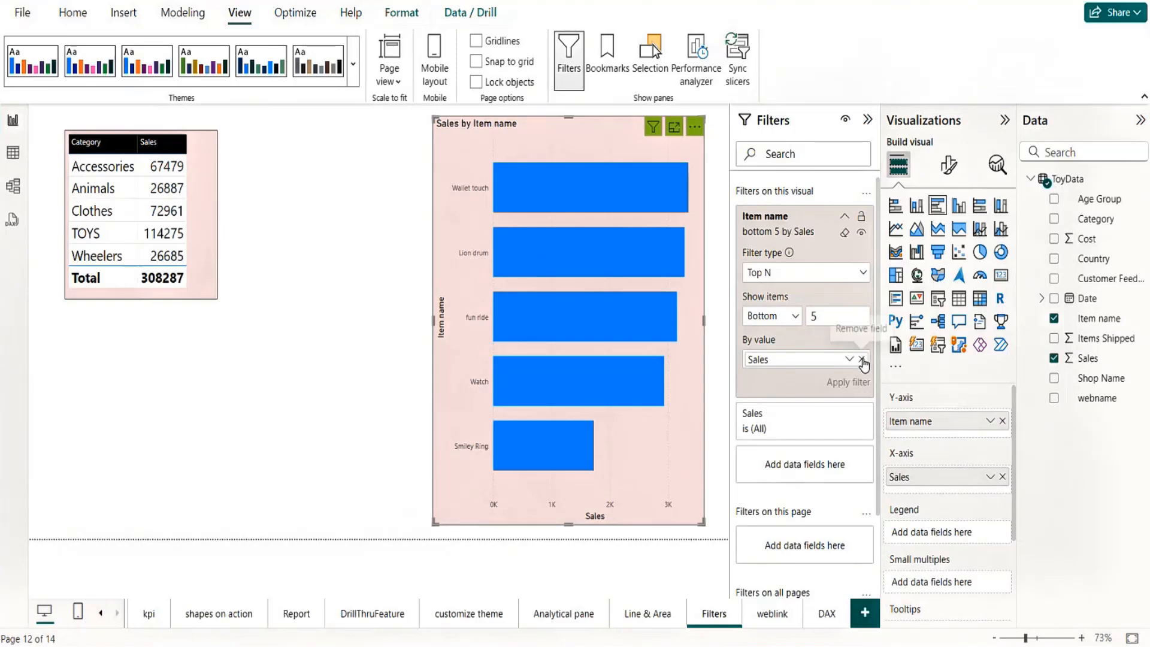
Step: Clear the bar chart's Item name filter, including its Sales value field, and set the filter type back to Basic filtering
left_click(861, 359)
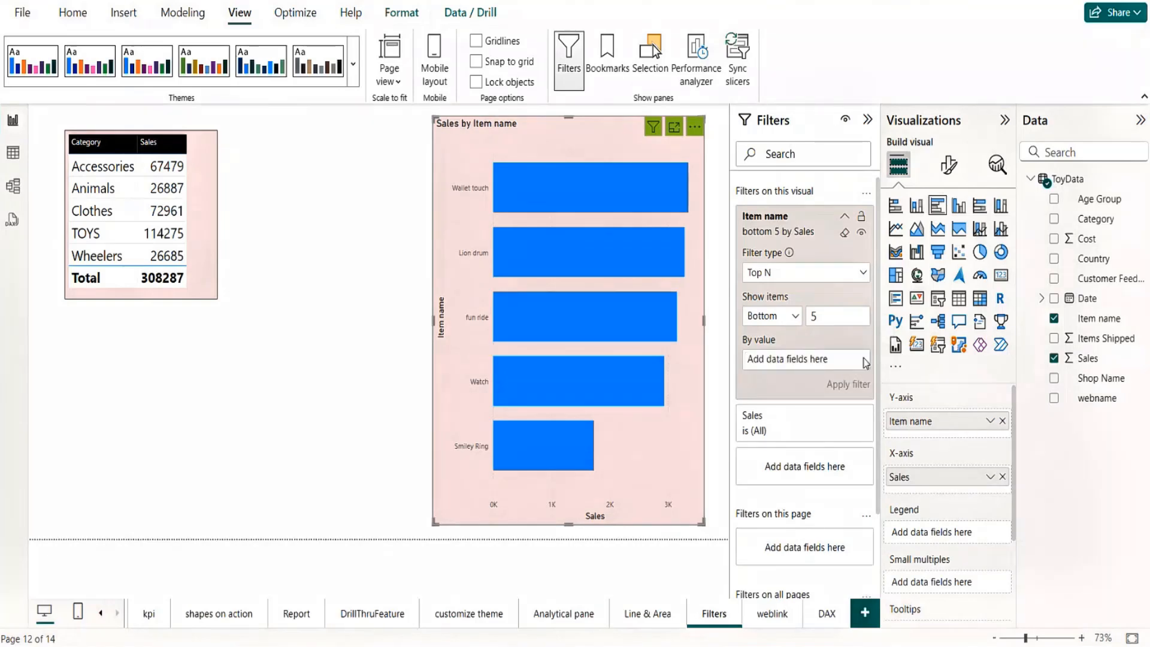
left_click(845, 235)
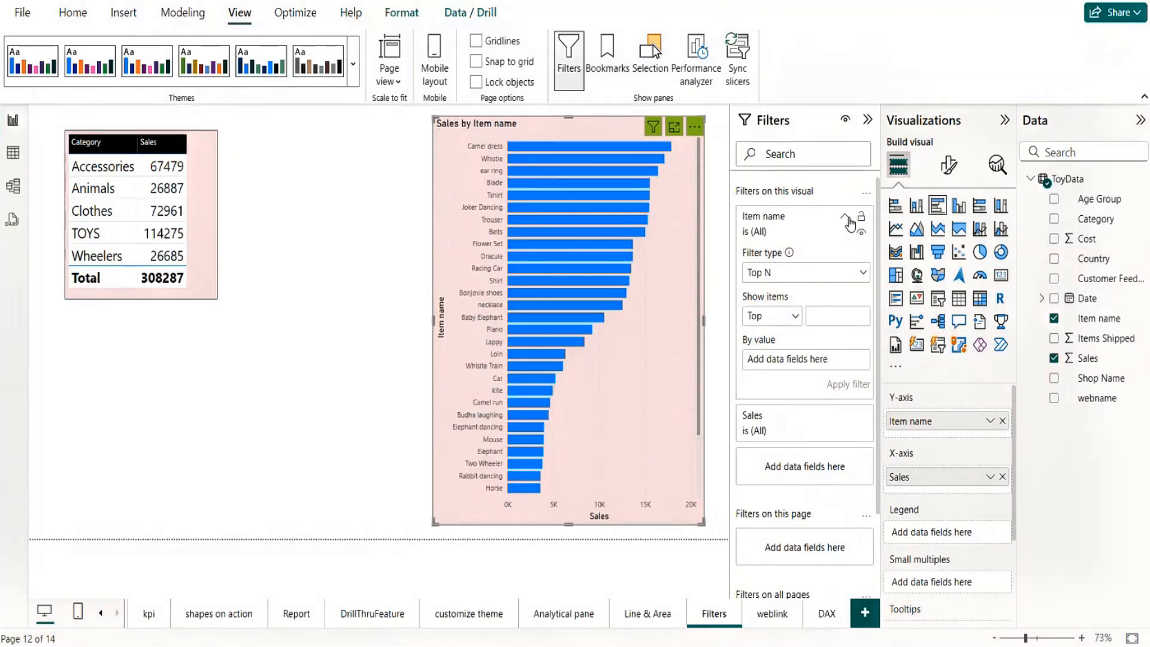
left_click(788, 271)
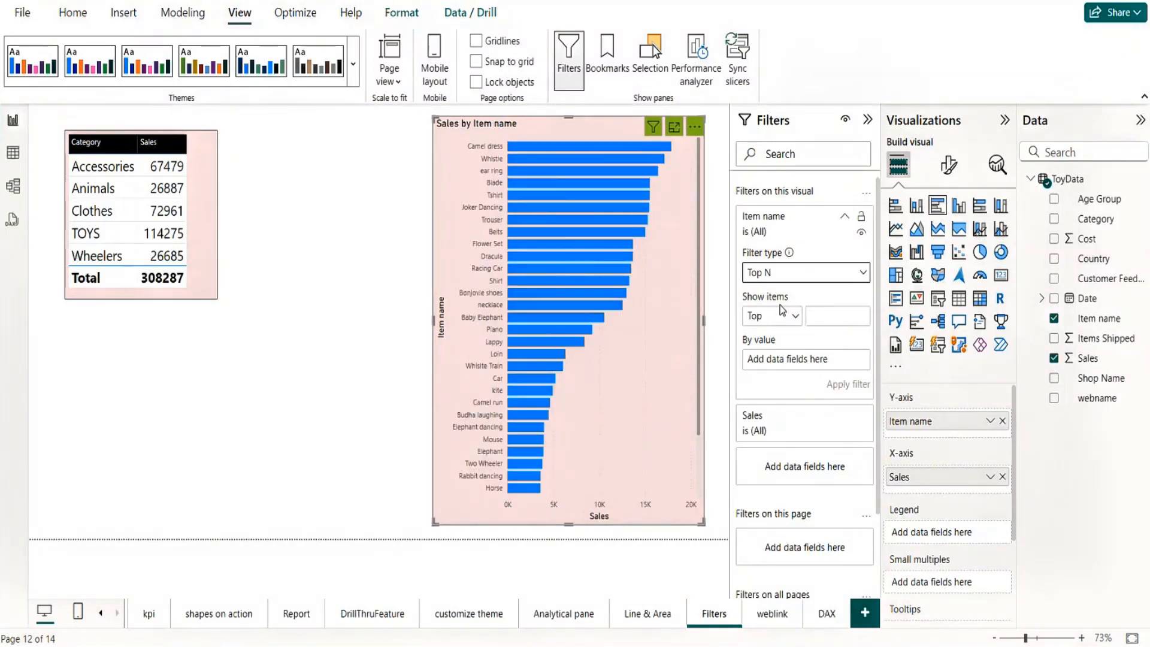
left_click(772, 316)
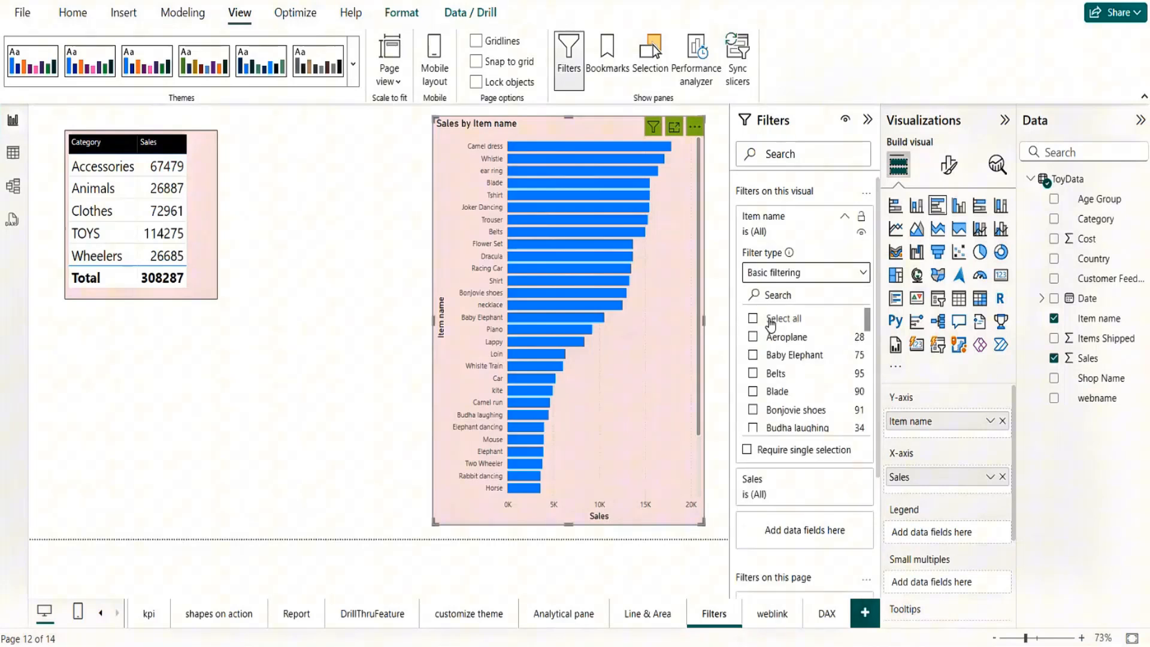
left_click_drag(869, 321, 870, 288)
left_click(844, 217)
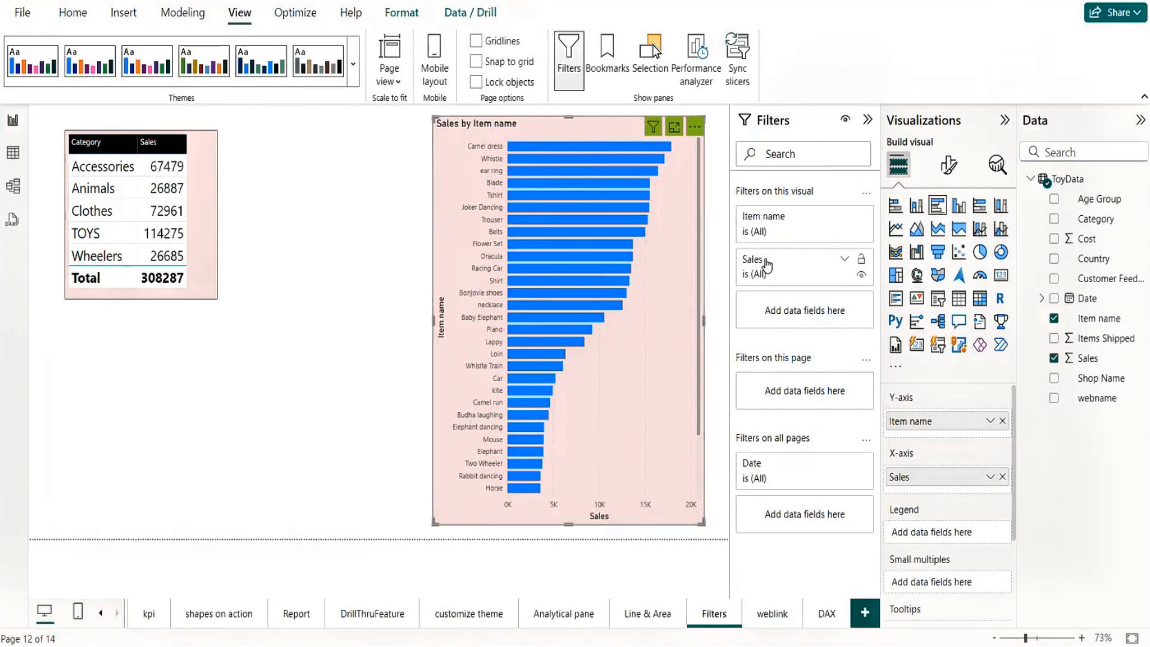
Step: Filter the bar chart to items whose Sales value is less than 10000 and greater than 3000
left_click(845, 261)
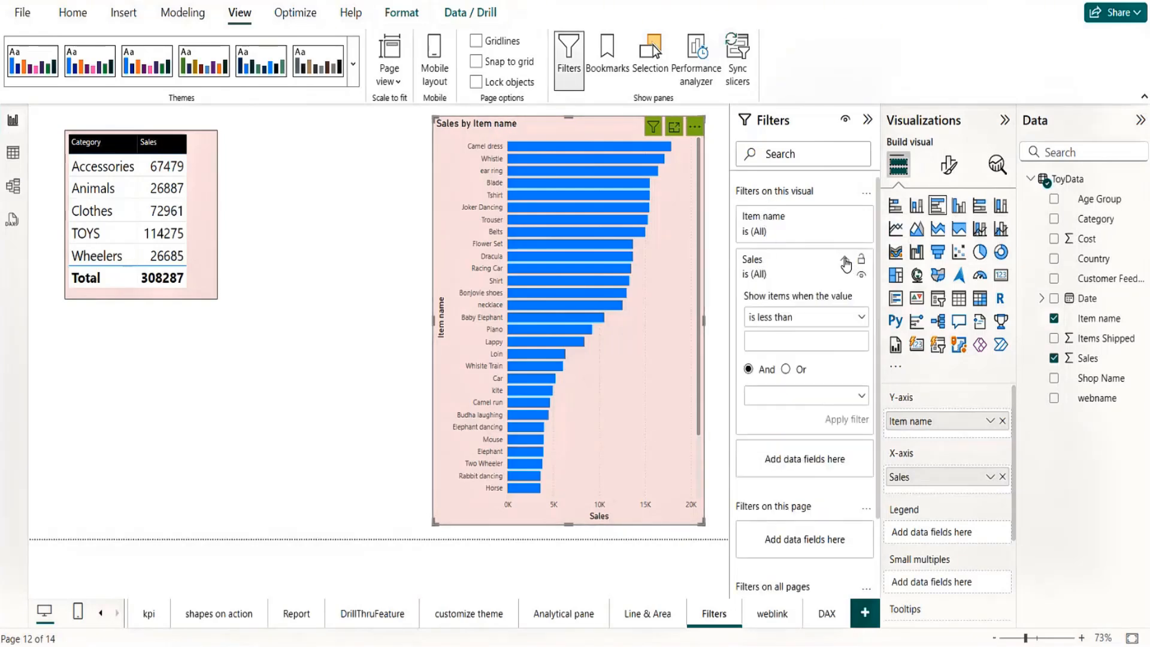
left_click(846, 321)
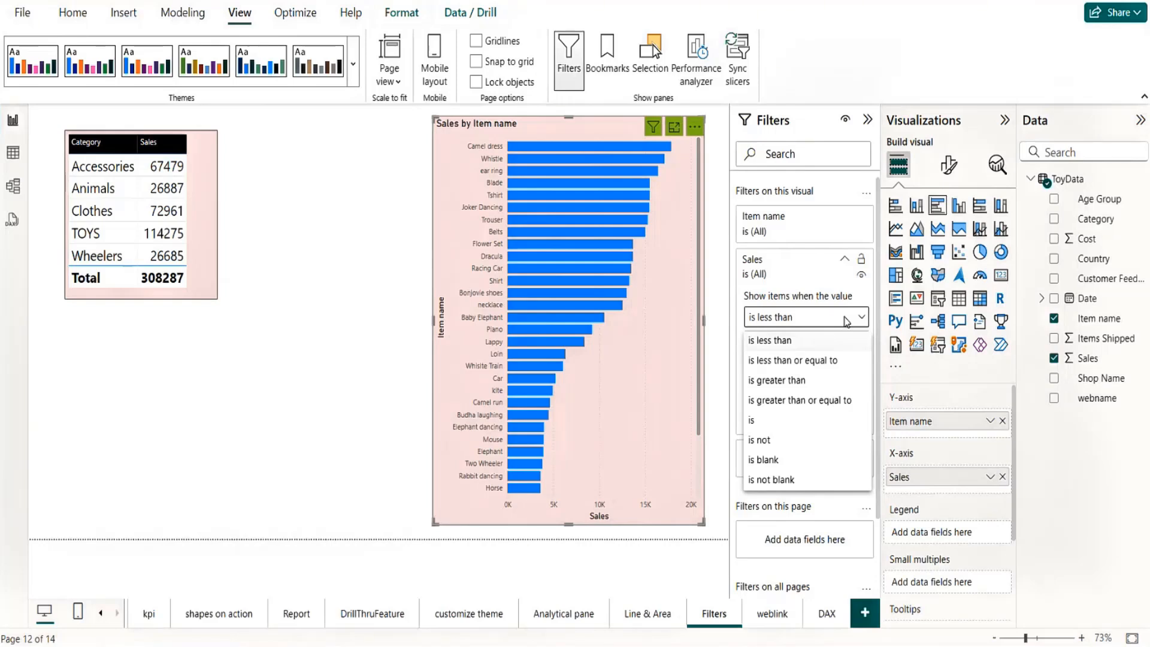
left_click(789, 340)
left_click(781, 345)
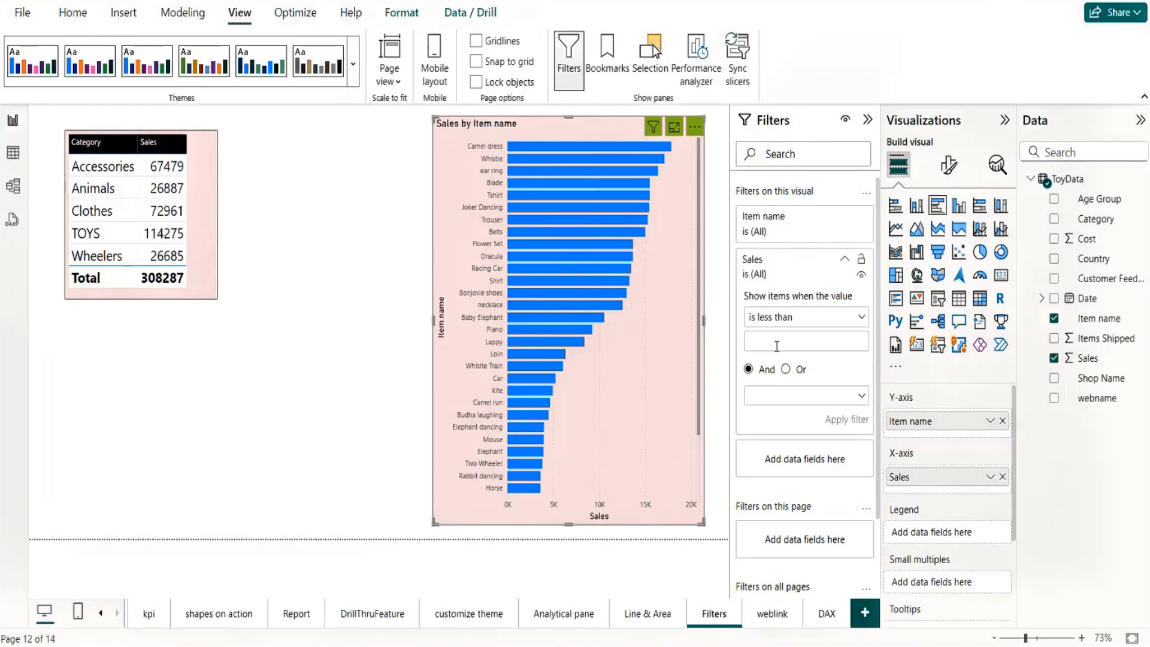
type("10000")
left_click(797, 395)
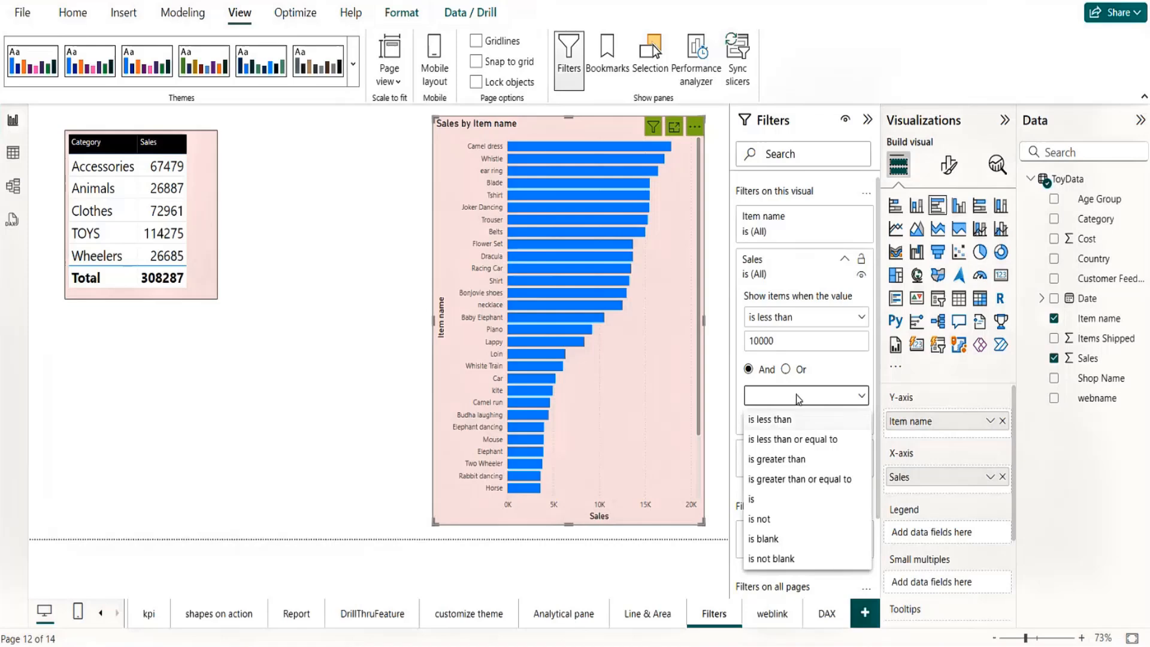
left_click(793, 461)
left_click(777, 420)
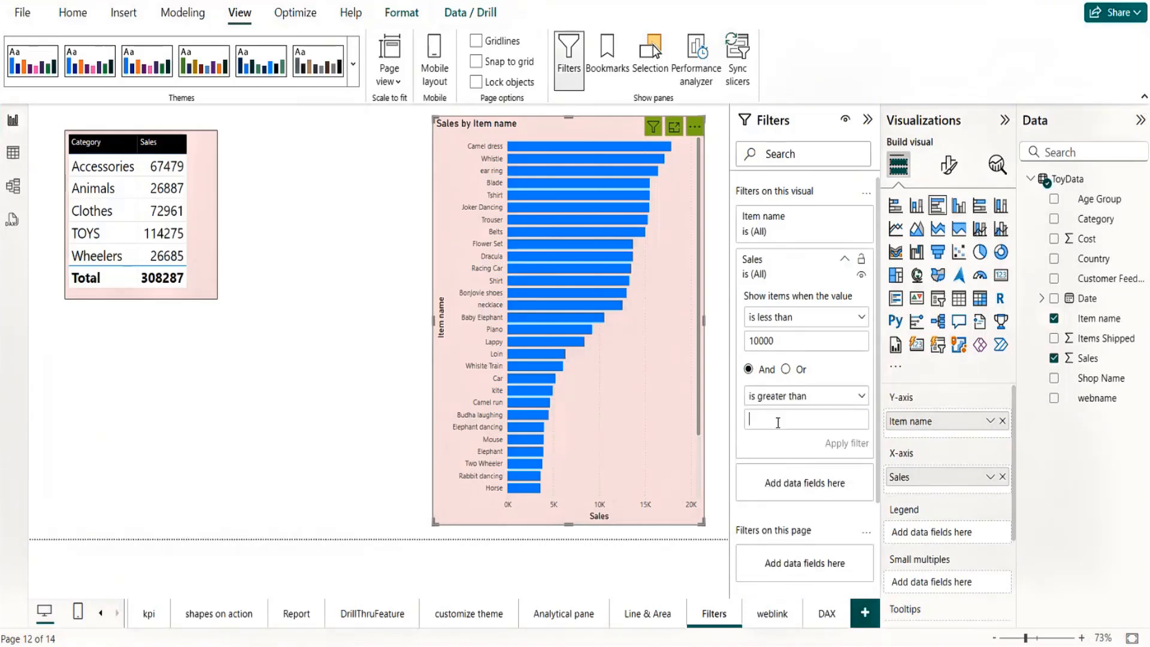
type("3000")
left_click(847, 443)
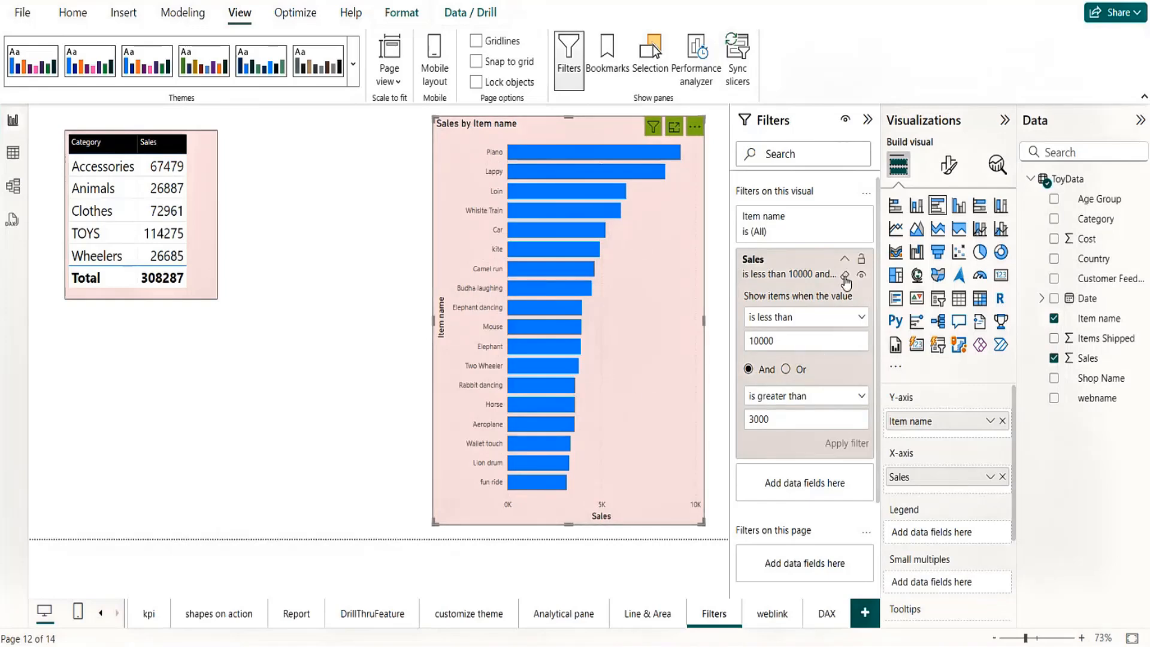
Step: Clear the bar chart's Sales filter and move the chart closer to the category table
left_click(844, 276)
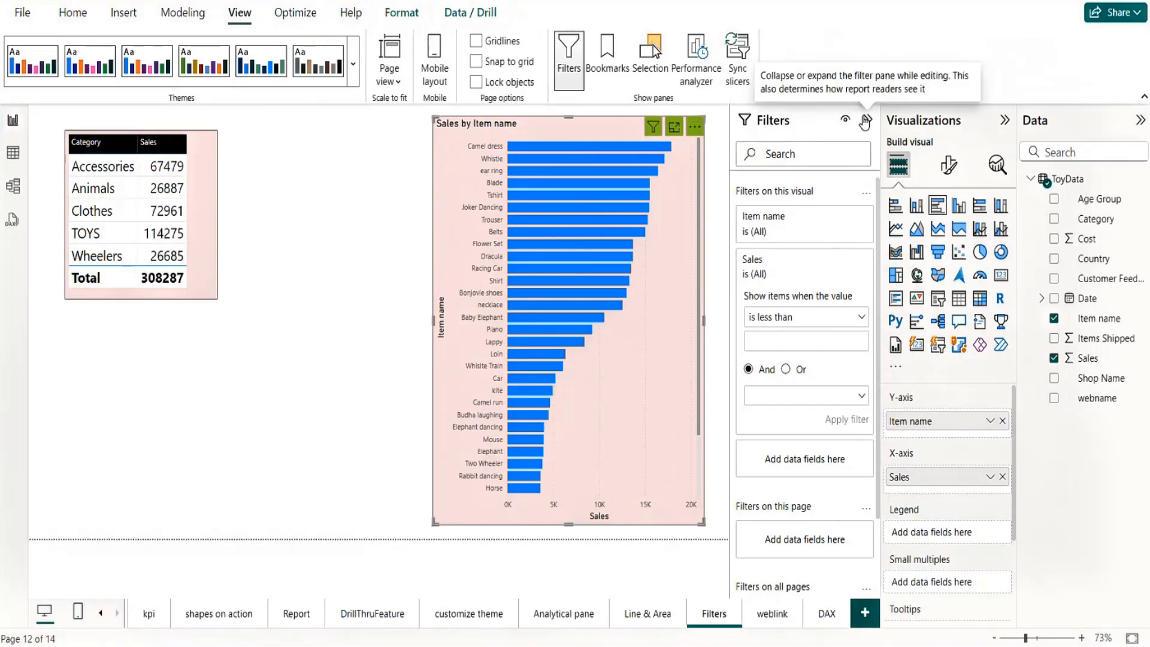
left_click(866, 120)
left_click_drag(704, 135, 563, 142)
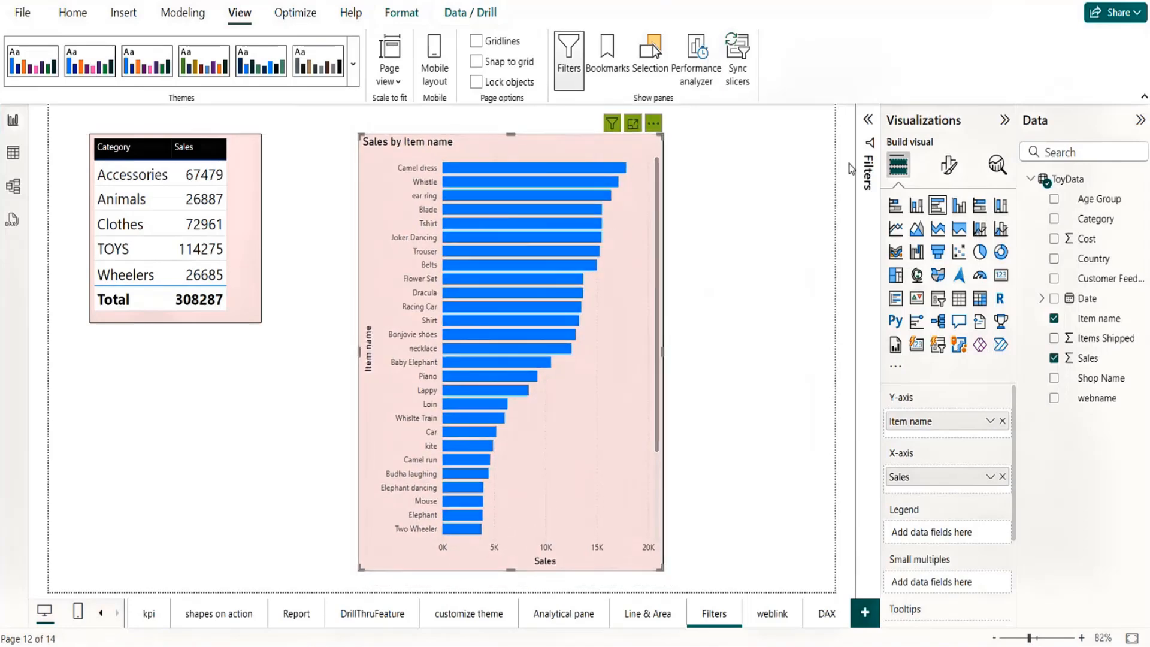
Step: Review the filter types offered for the bar chart's Item name and collapse the Item name and Sales filter cards
left_click(866, 120)
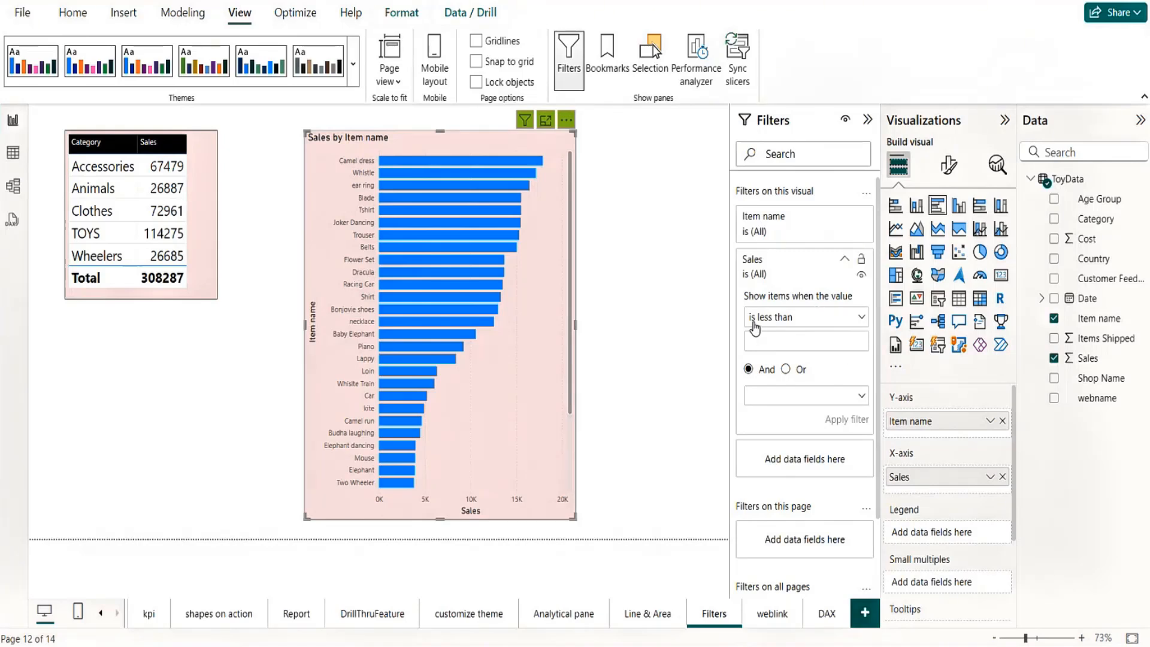
left_click(845, 219)
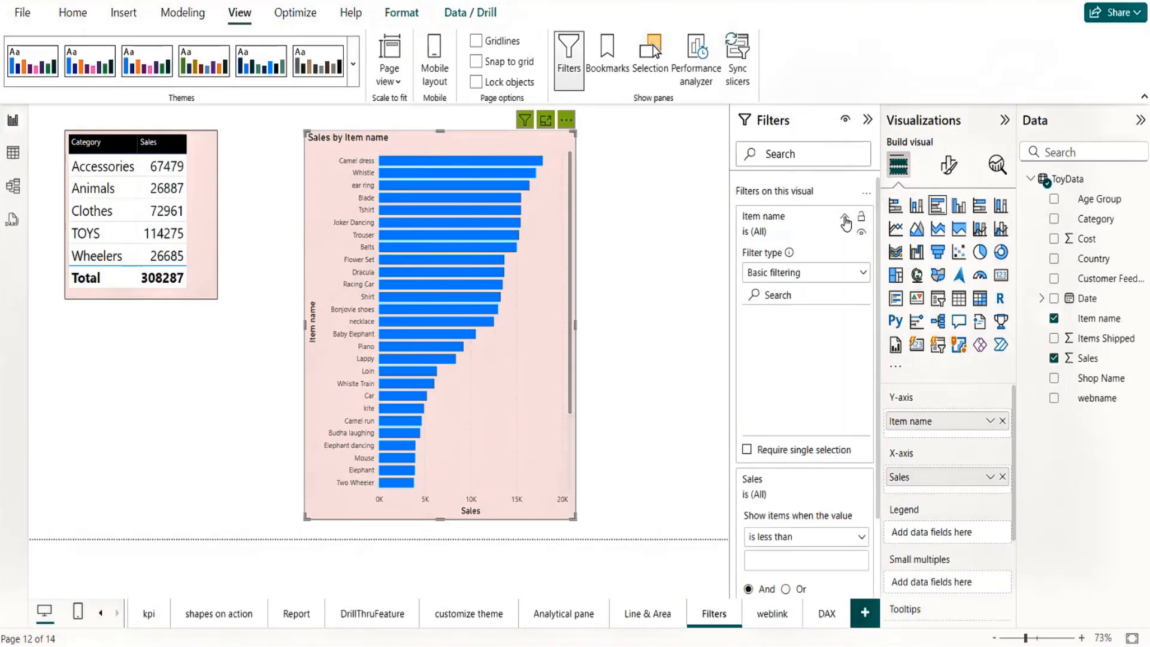
left_click(812, 278)
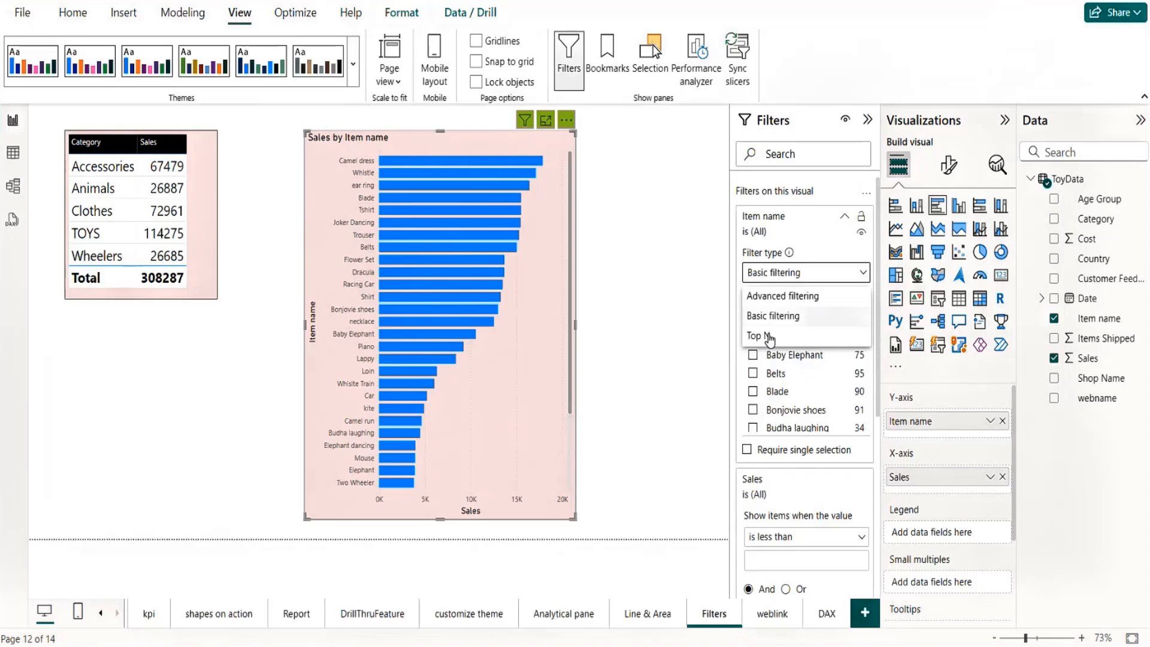
left_click(805, 209)
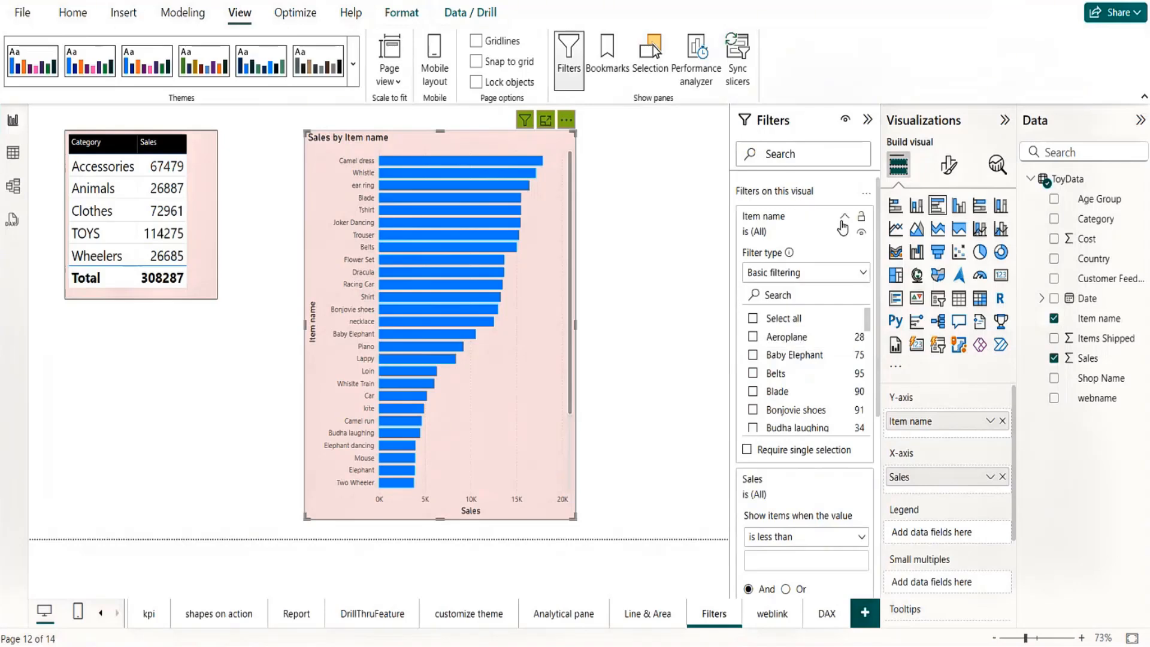
left_click(843, 218)
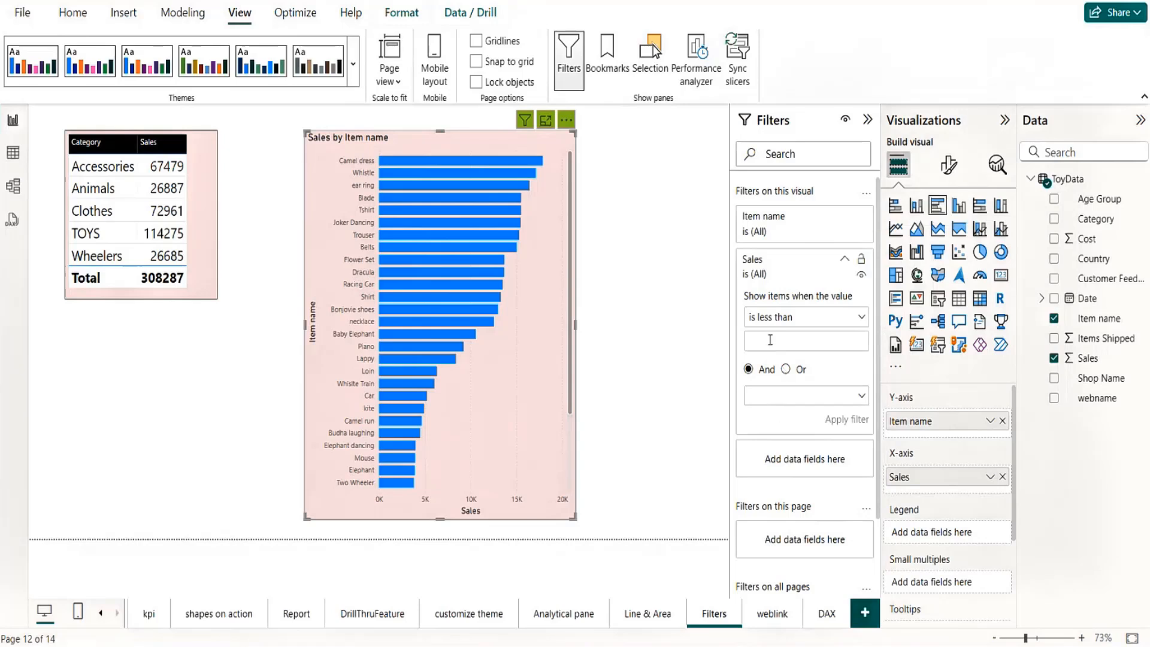
left_click(842, 262)
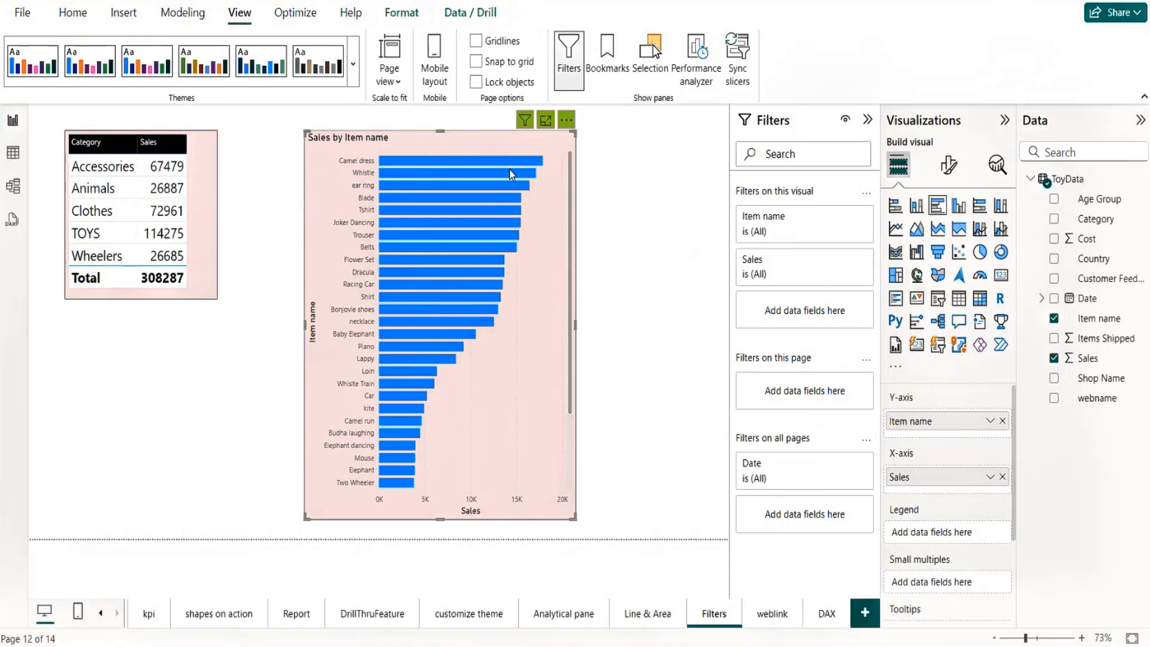
Step: Move the bar chart slightly away from the category table and reduce its height a little
mouse_move(514, 174)
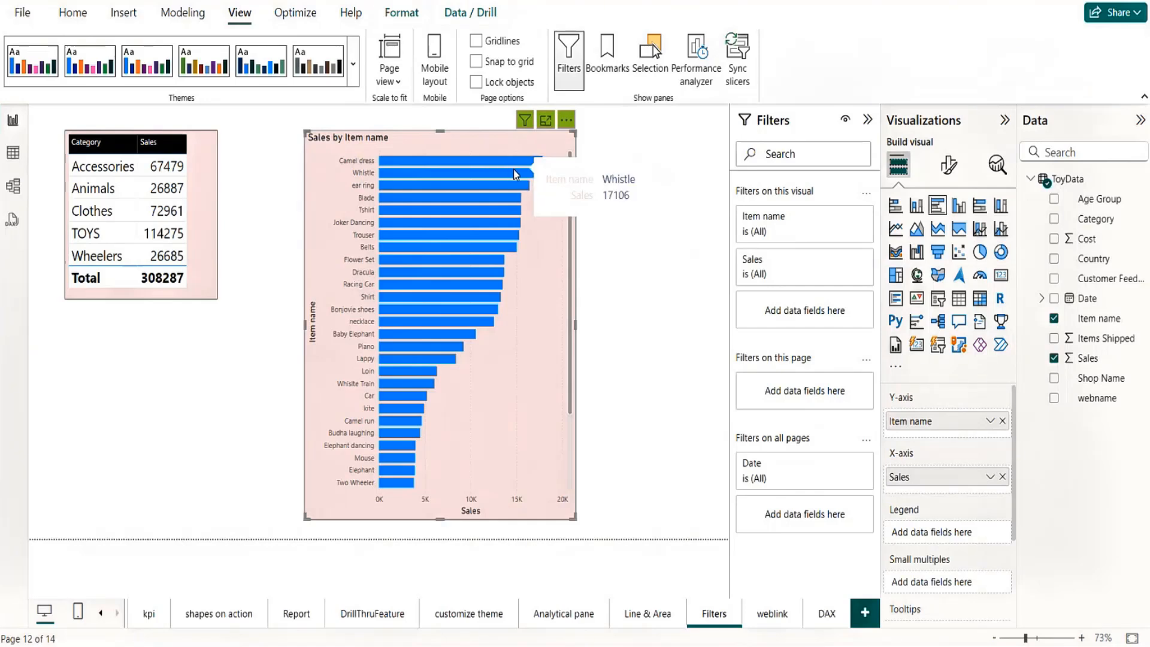
left_click_drag(474, 145, 506, 152)
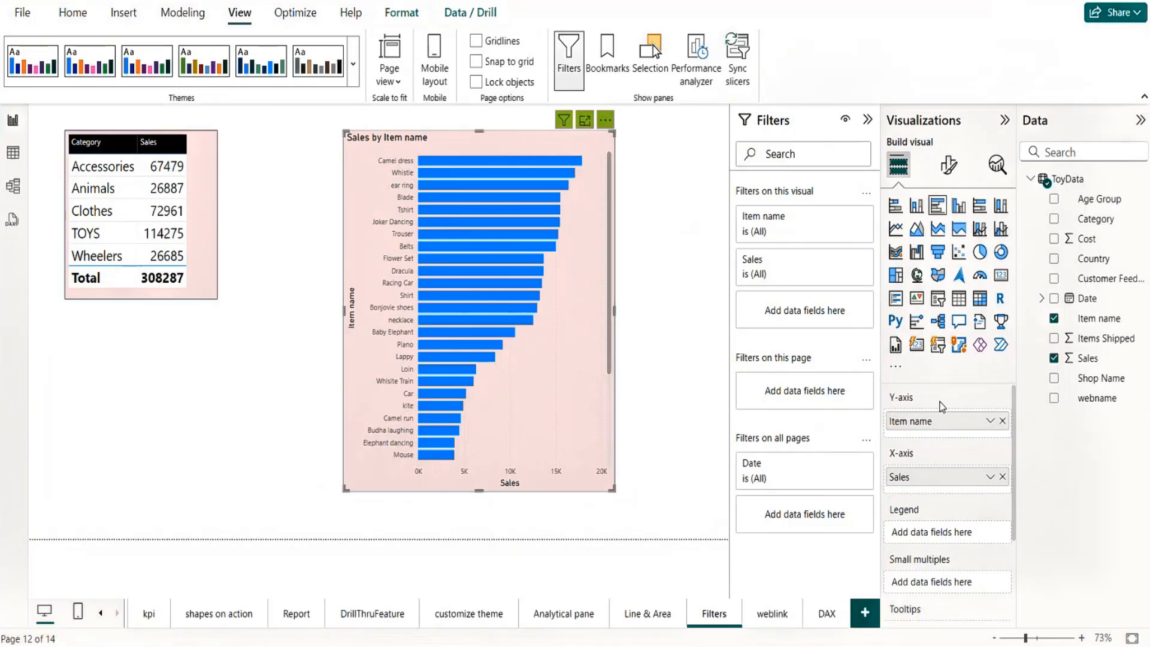
Step: Add Country as a page-level filter with basic filtering, selecting all countries except India and New Zealand
left_click_drag(1097, 262, 815, 400)
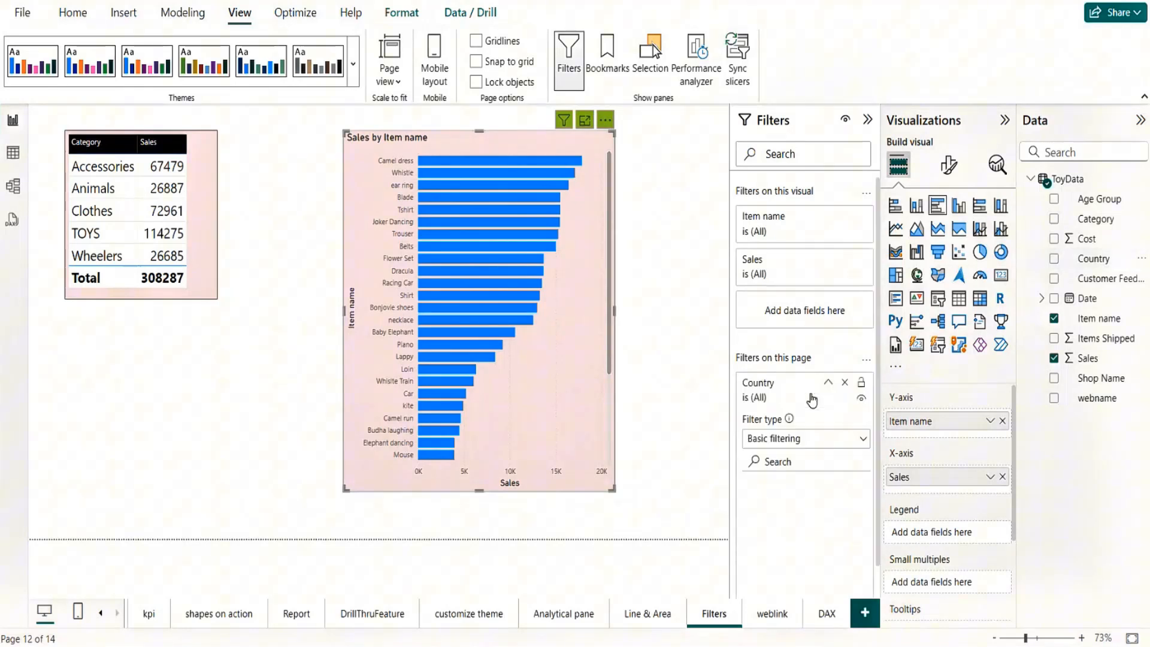
left_click(863, 443)
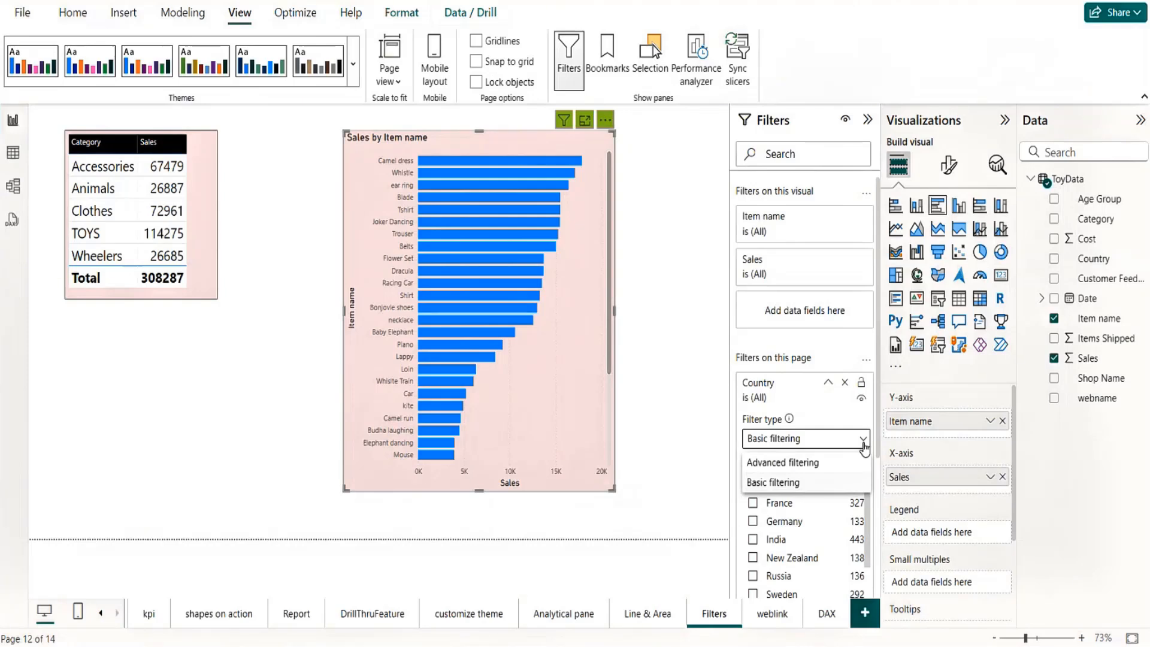
left_click(863, 446)
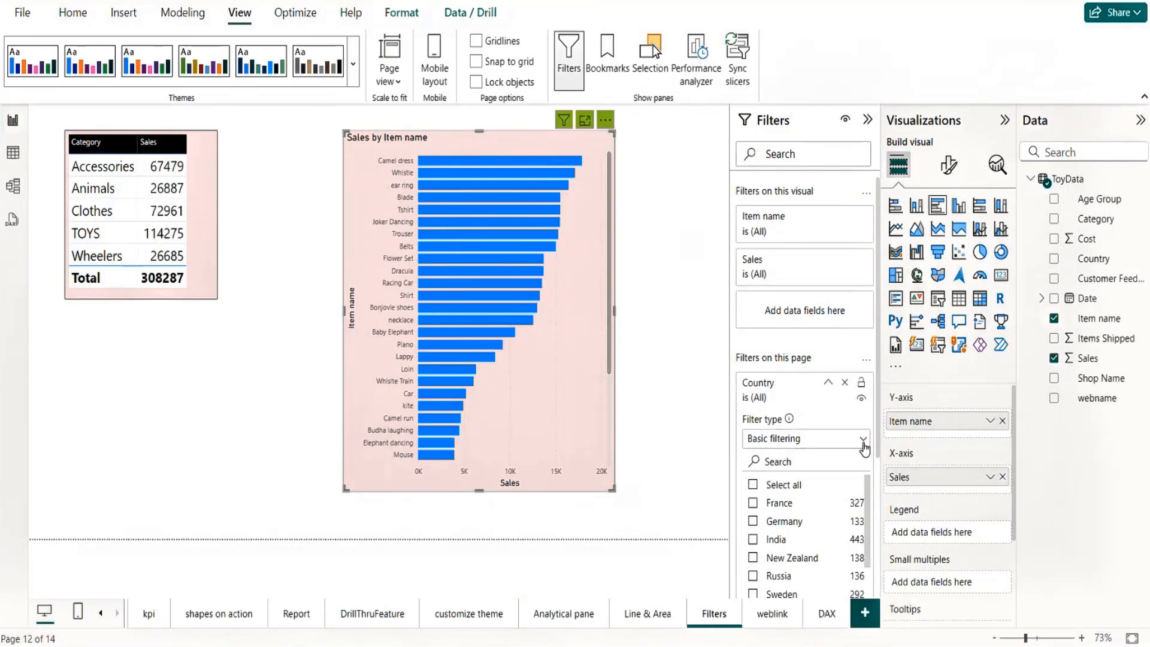
scroll(878, 477, "down", 3)
scroll(878, 478, "down", 2)
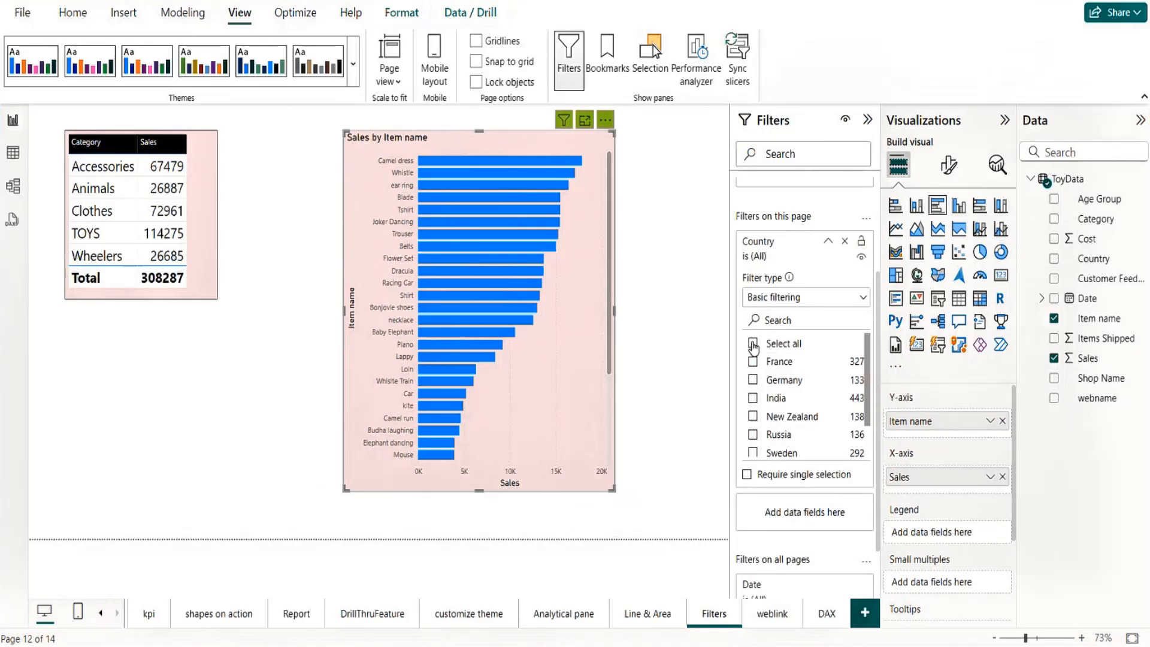
left_click(753, 400)
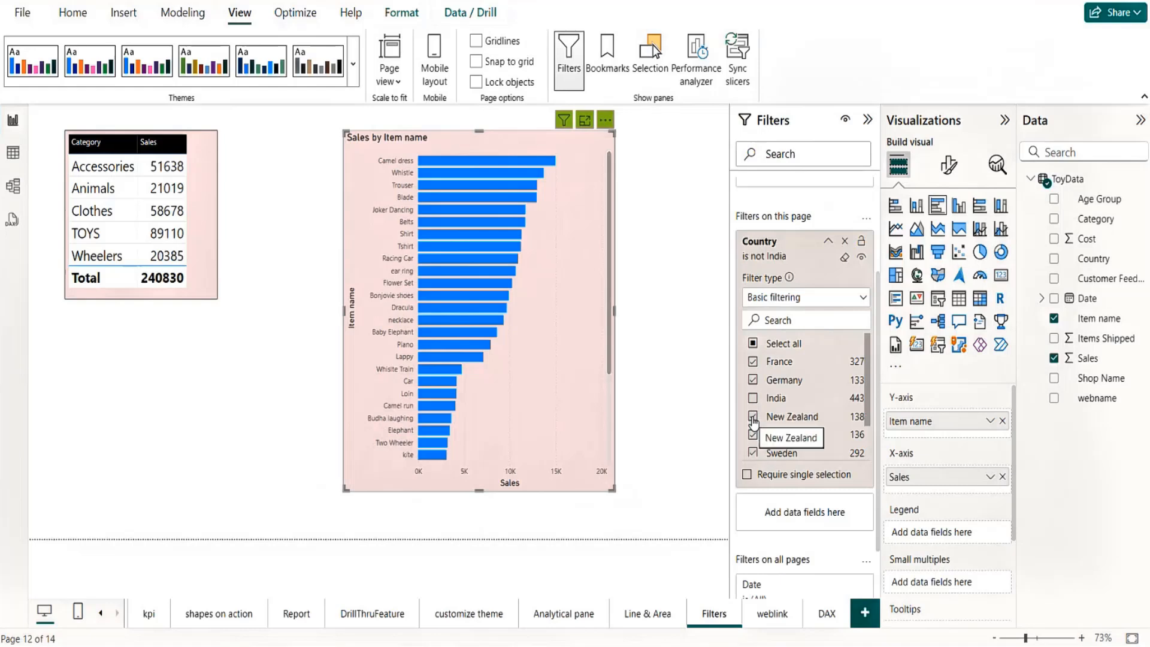
left_click(752, 418)
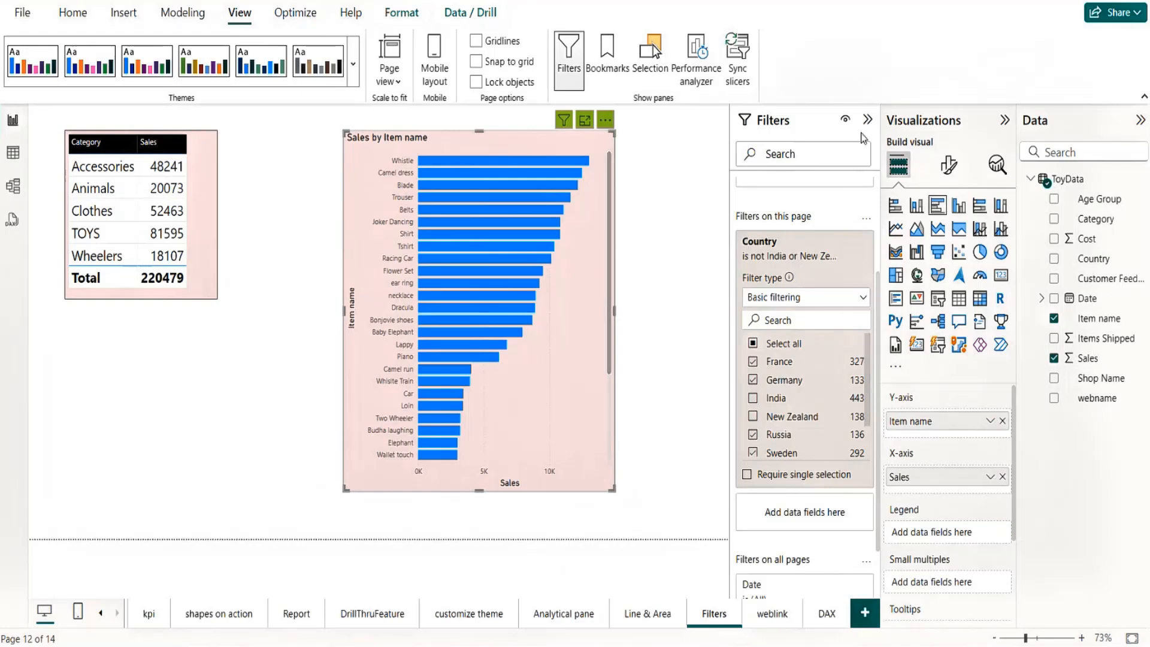
Step: Reselect India and New Zealand in the Country page filter and remove Country from the page-level filters
left_click(753, 398)
left_click(752, 416)
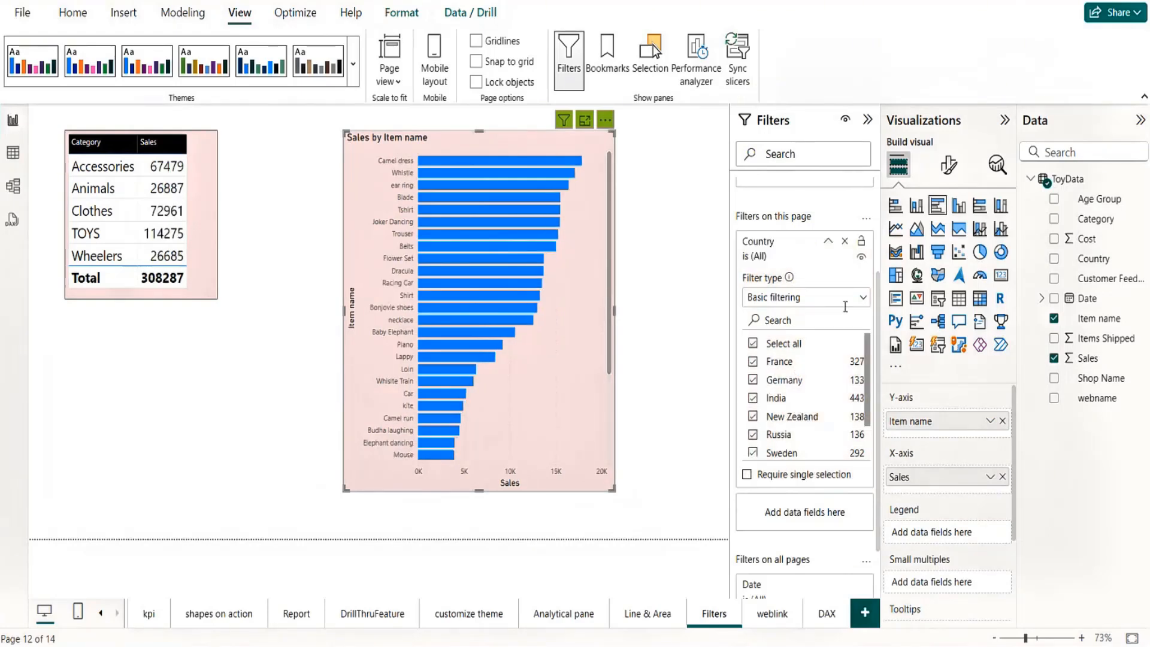
left_click(845, 241)
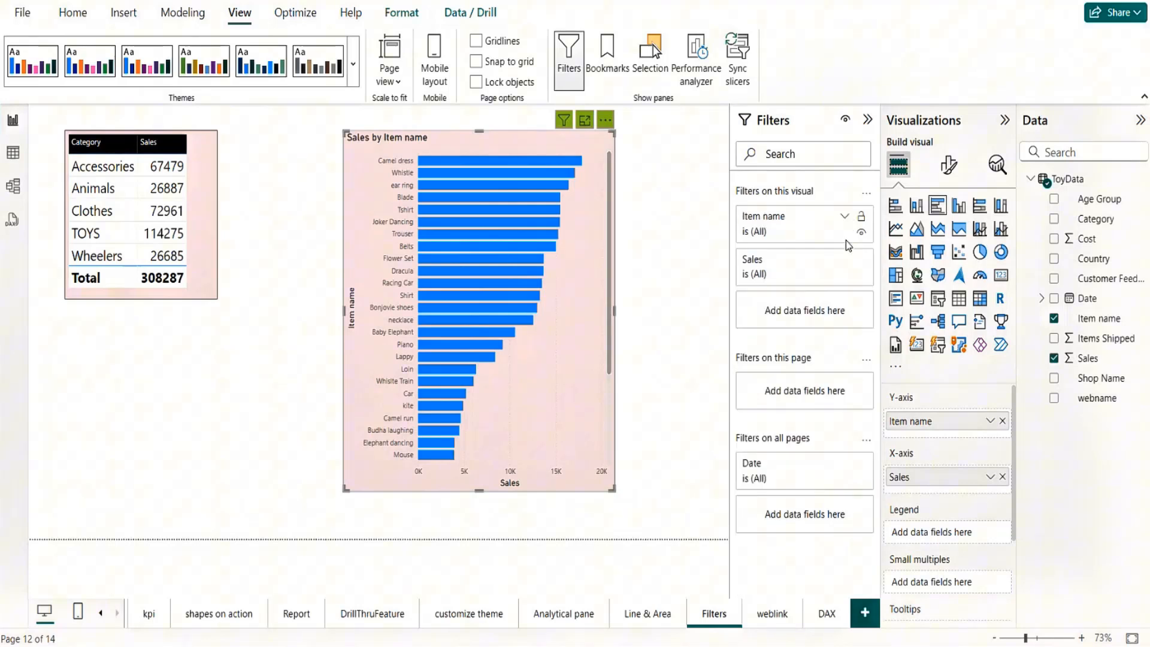
Step: Collapse the Filters pane and shift the bar chart farther from the category table, leaving no visual selected
left_click(867, 122)
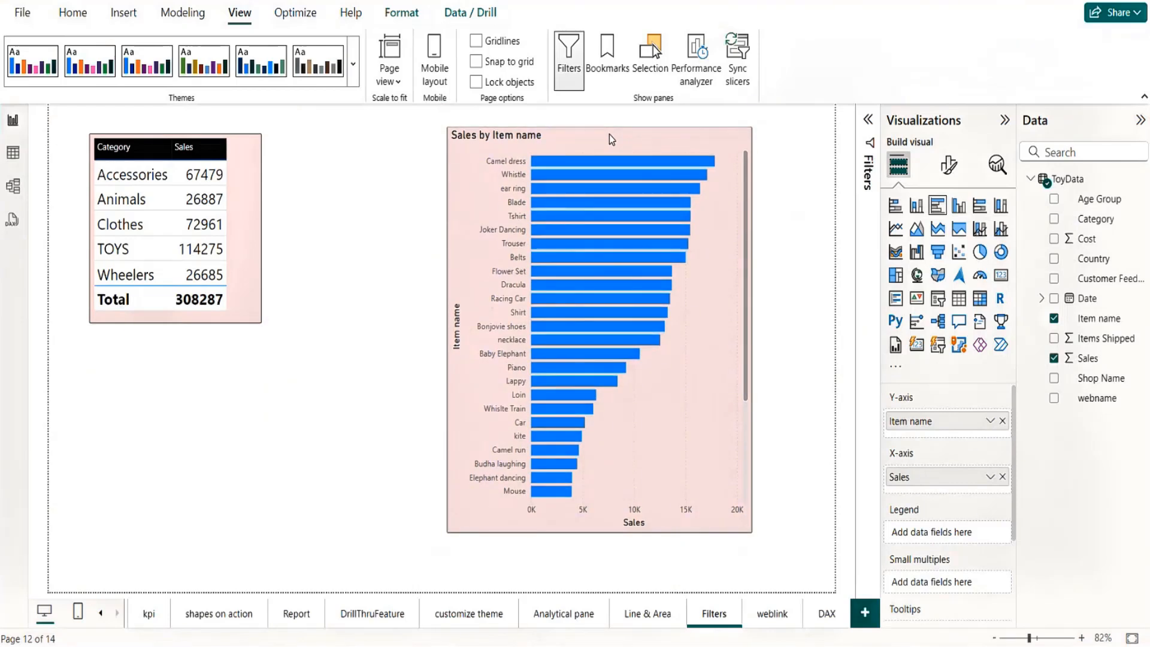
left_click(372, 404)
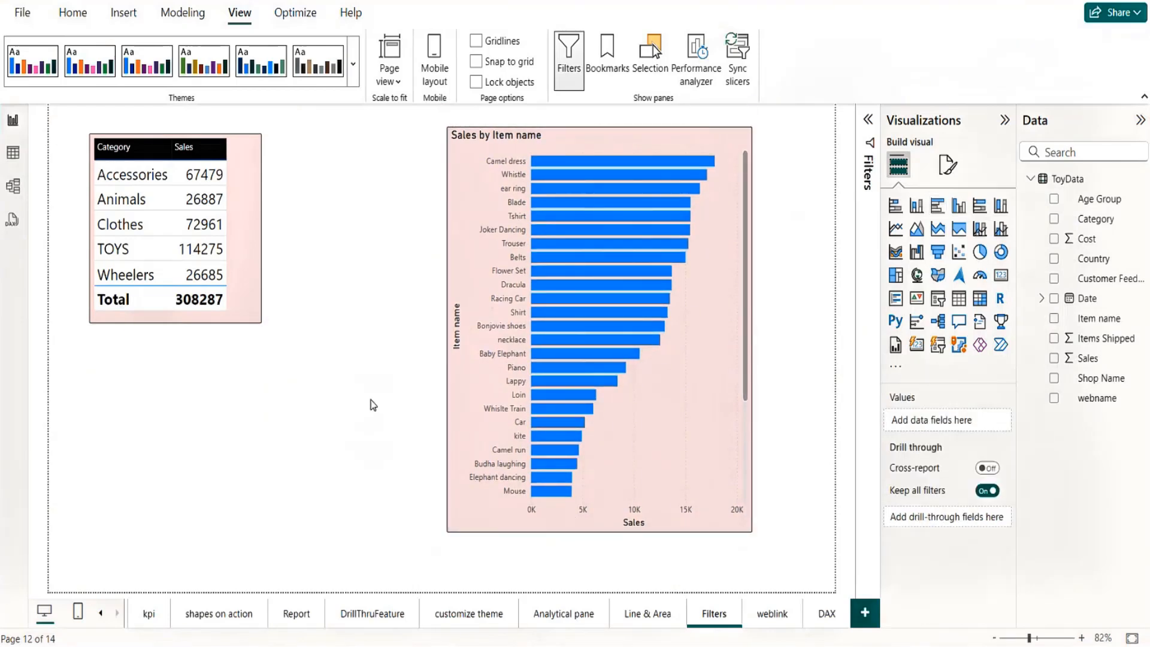